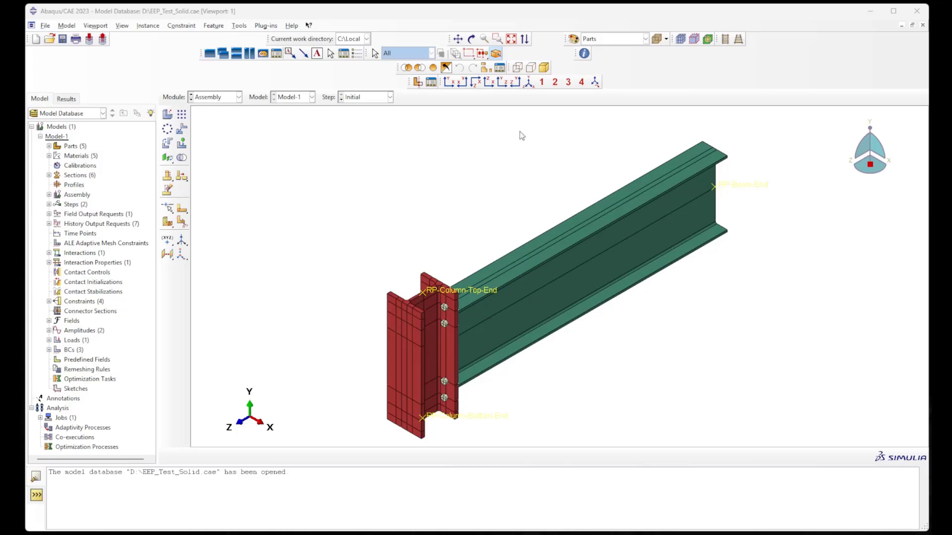
Step: Examine the beam-to-column end-plate connection in the assembly from several angles
{"action": "left_click", "coordinate": [471, 39]}
{"action": "left_click_drag", "start_coordinate": [500, 277], "coordinate": [403, 204]}
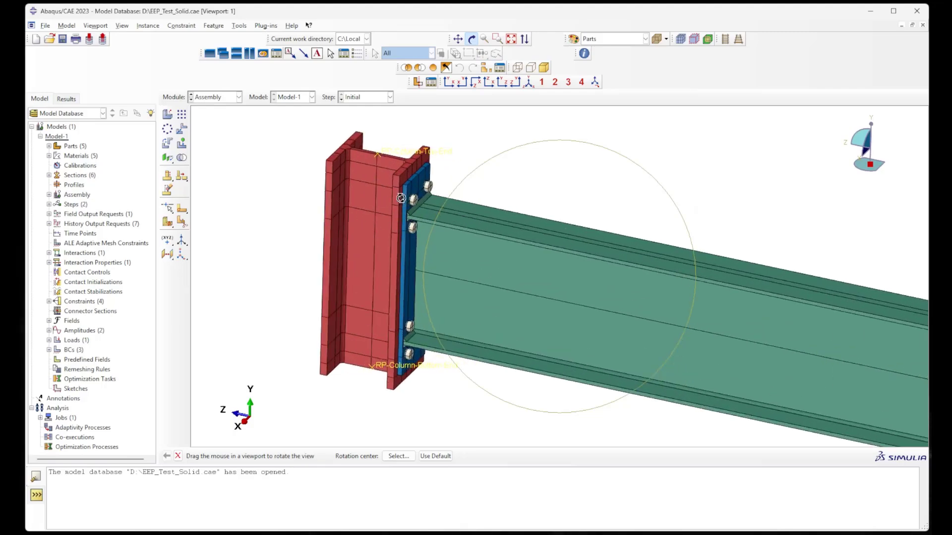
{"action": "left_click_drag", "start_coordinate": [608, 347], "coordinate": [654, 309]}
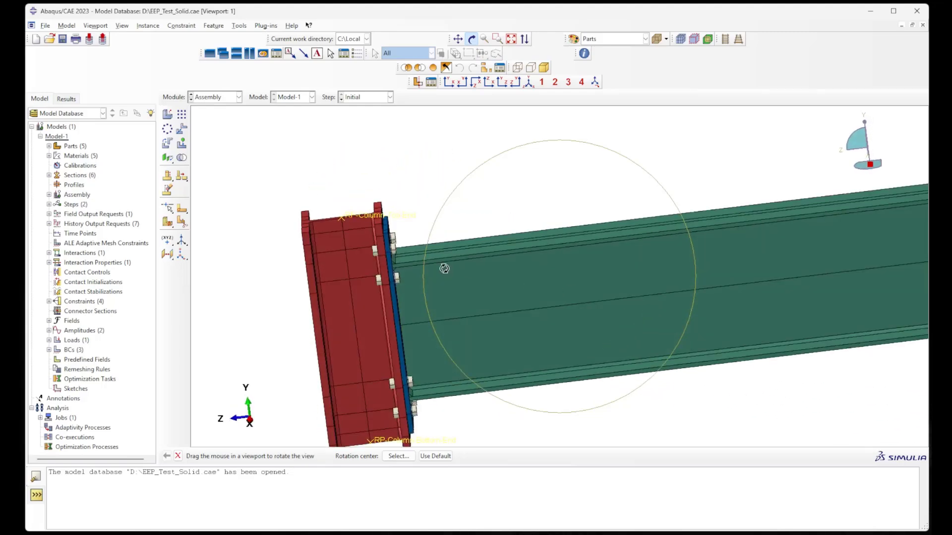
{"action": "scroll", "coordinate": [448, 258], "scroll_direction": "up", "scroll_amount": 4}
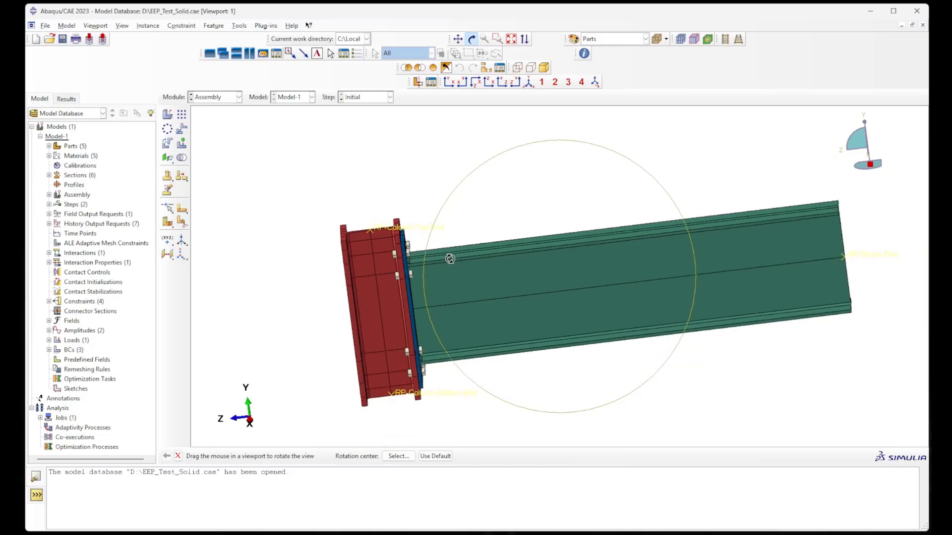
{"action": "left_click_drag", "start_coordinate": [519, 267], "coordinate": [572, 280]}
{"action": "key", "text": "Escape"}
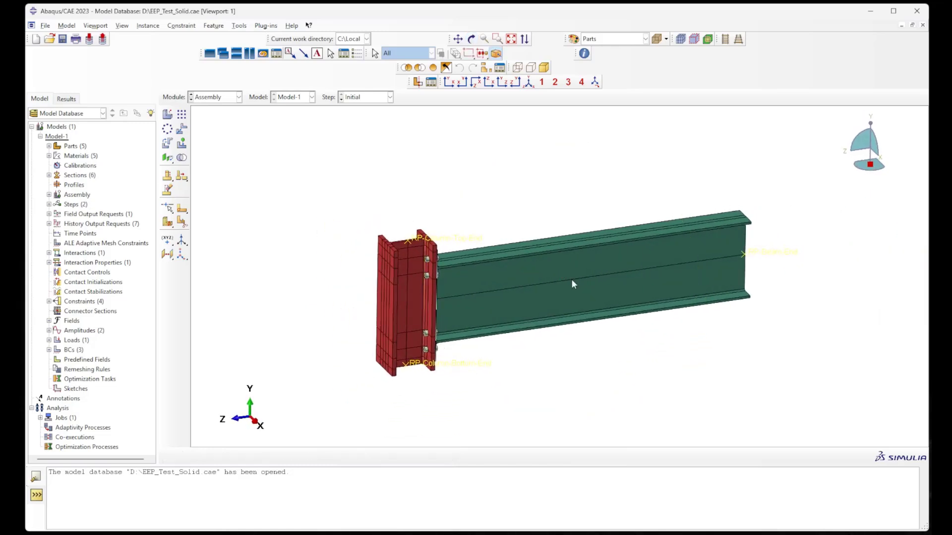
Step: In the Part module, create a datum plane on the Bolt, offset from the vertical lengthwise datum plane through the head's outer edge point
{"action": "left_click", "coordinate": [213, 98]}
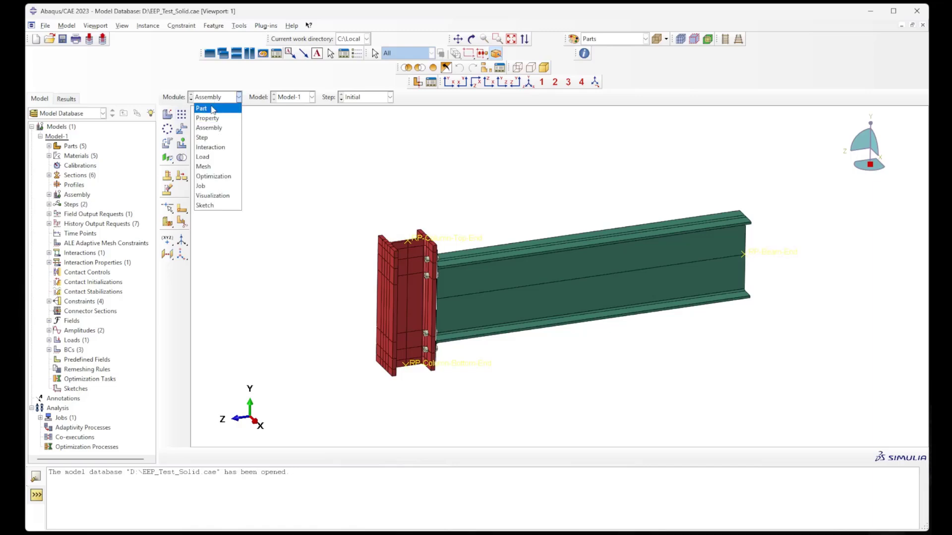
{"action": "left_click", "coordinate": [211, 108]}
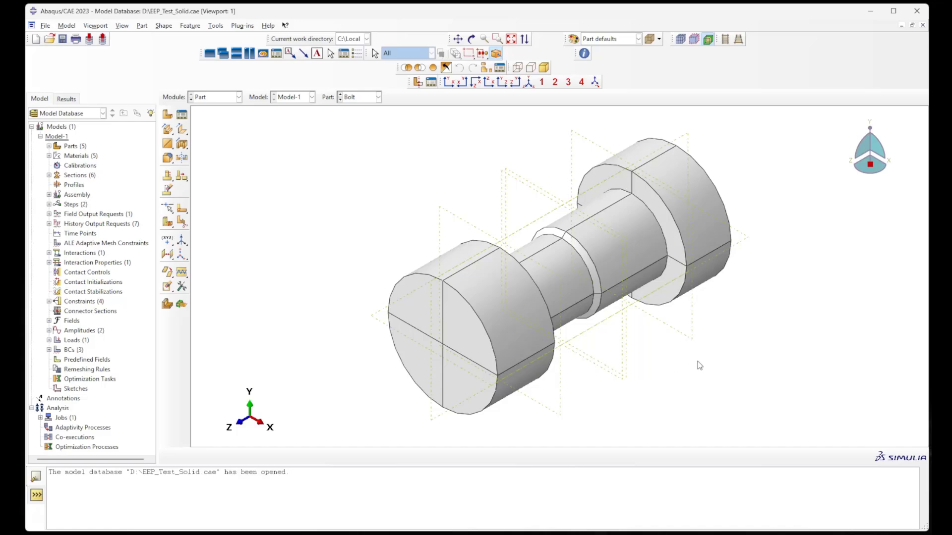
{"action": "left_click", "coordinate": [164, 260]}
{"action": "left_click", "coordinate": [438, 419]}
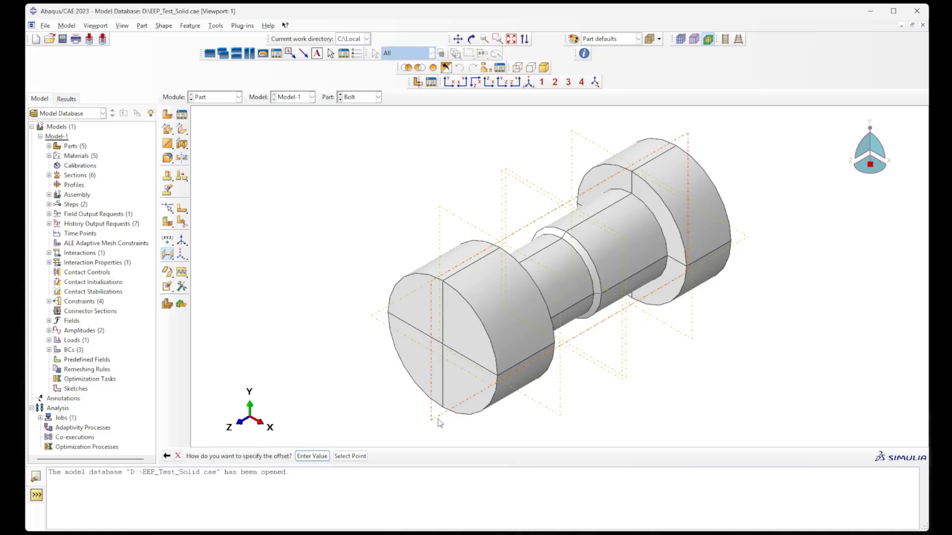
{"action": "left_click", "coordinate": [353, 459]}
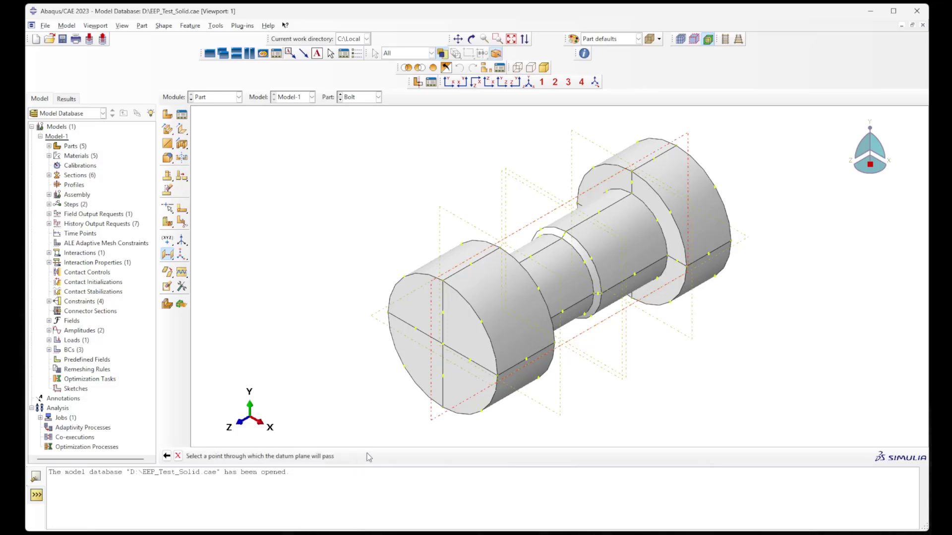
{"action": "left_click", "coordinate": [497, 376]}
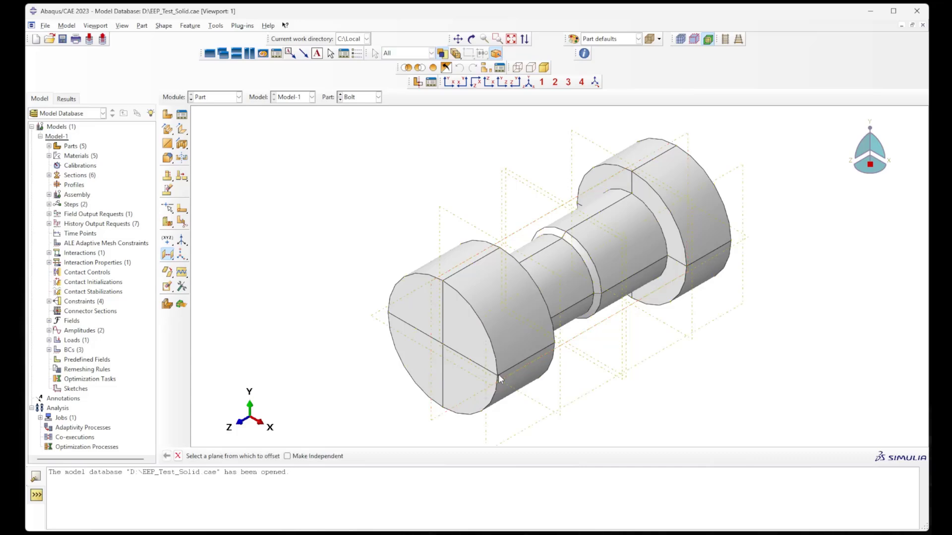
{"action": "left_click", "coordinate": [177, 456]}
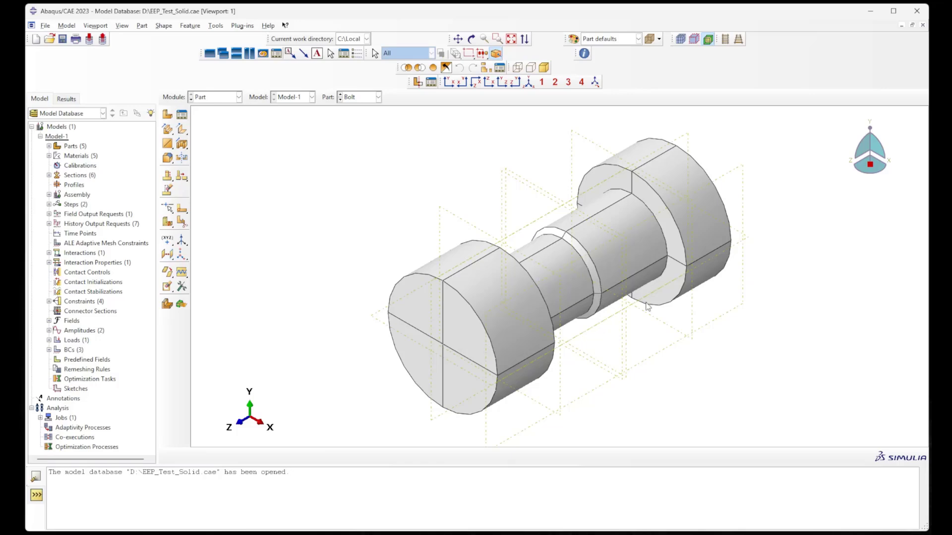
Step: Start an extruded cut on the new datum plane and sketch a rectangle about 55 units long enclosing the shank between the two bolt heads
{"action": "left_click", "coordinate": [182, 143]}
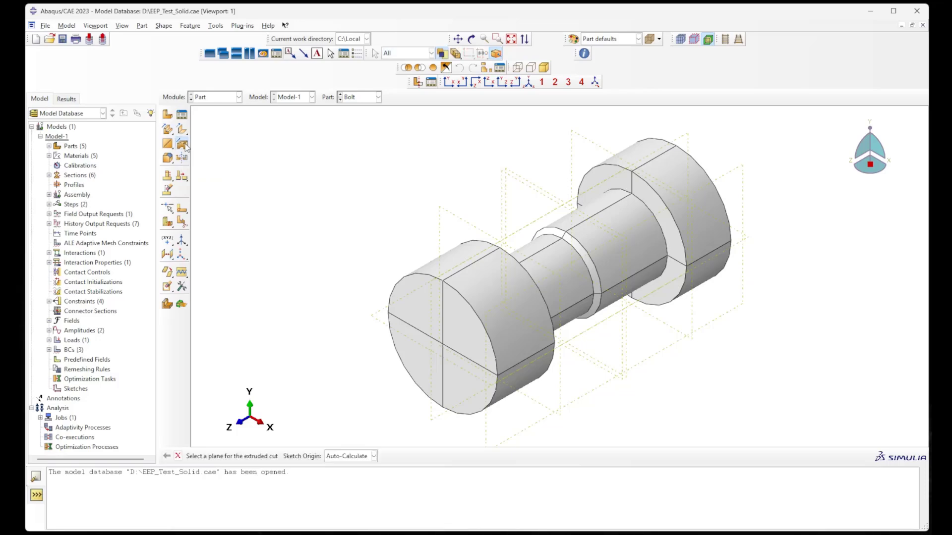
{"action": "left_click", "coordinate": [669, 349]}
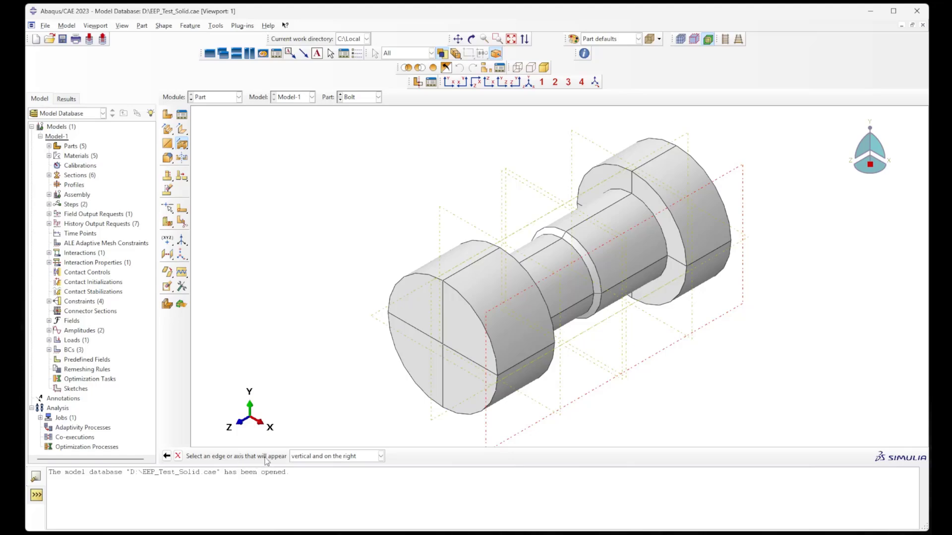
{"action": "left_click", "coordinate": [722, 205]}
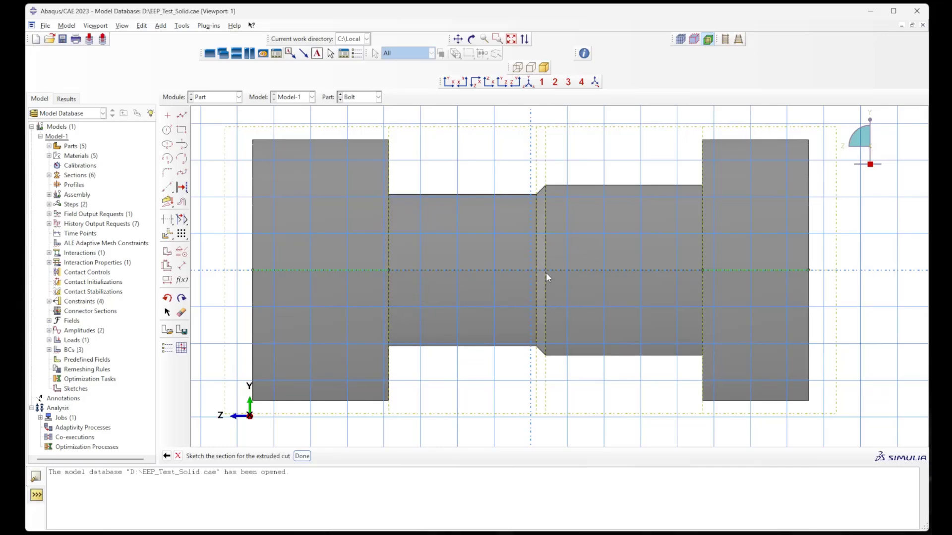
{"action": "left_click", "coordinate": [180, 131]}
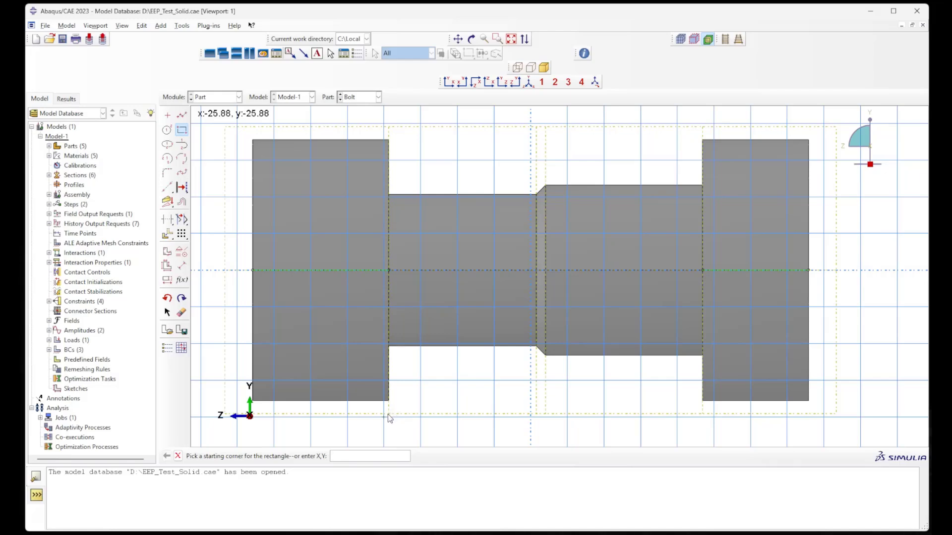
{"action": "scroll", "coordinate": [388, 415], "scroll_direction": "up", "scroll_amount": 5}
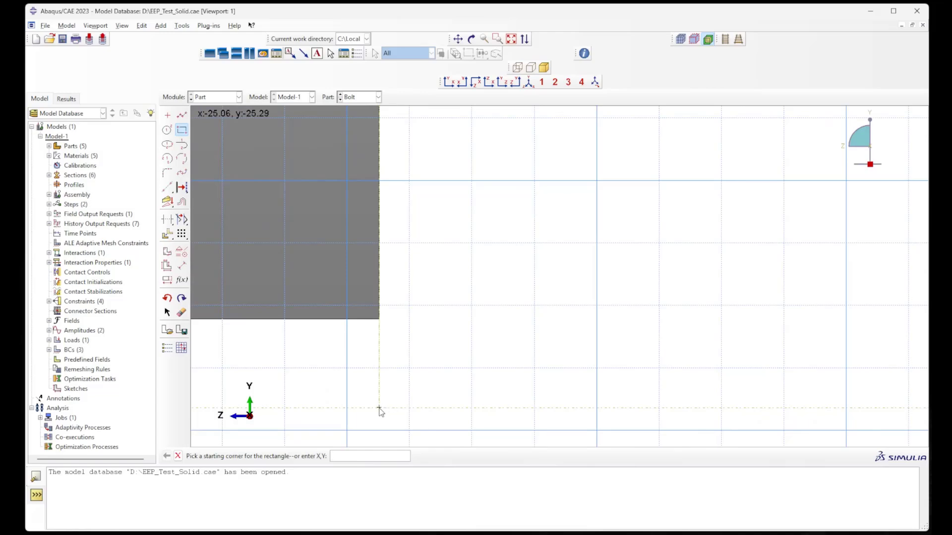
{"action": "left_click", "coordinate": [379, 412]}
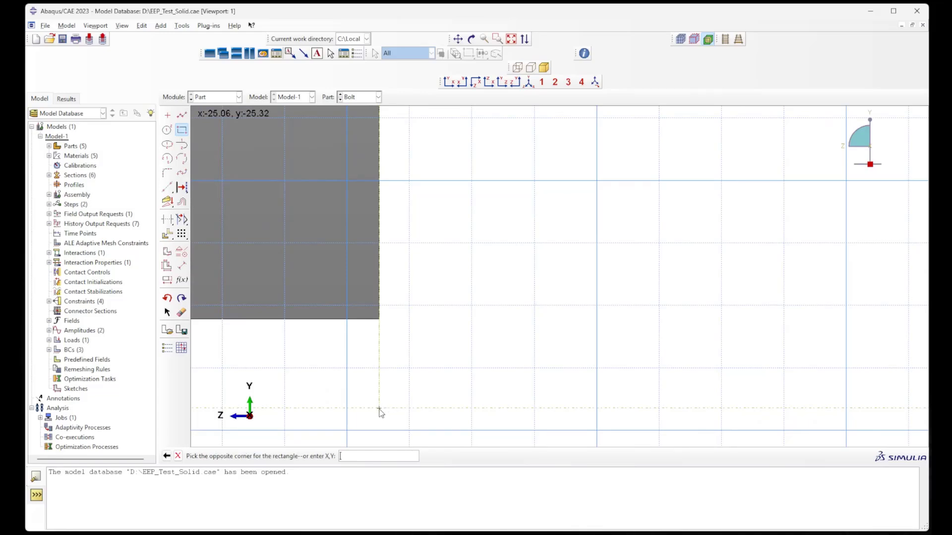
{"action": "scroll", "coordinate": [382, 404], "scroll_direction": "up", "scroll_amount": 3}
{"action": "scroll", "coordinate": [382, 398], "scroll_direction": "down", "scroll_amount": 6}
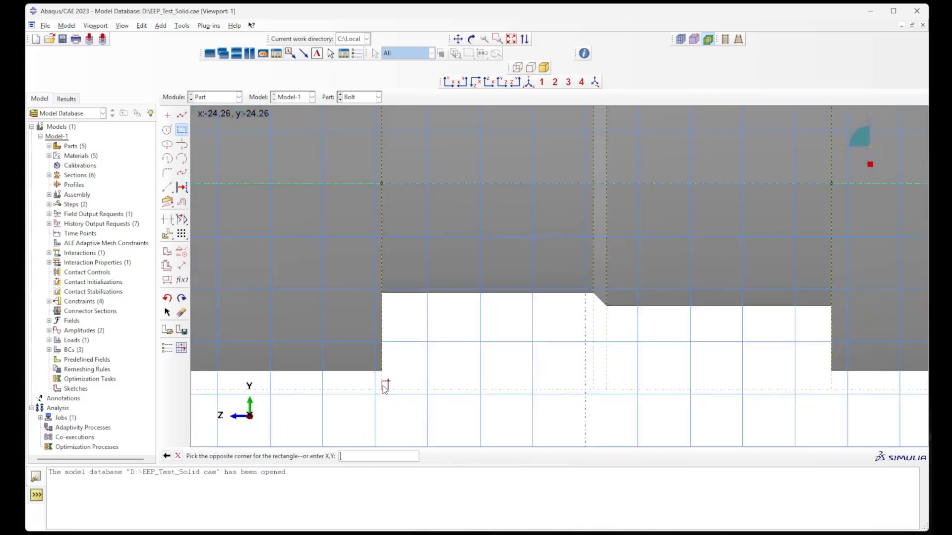
{"action": "scroll", "coordinate": [563, 219], "scroll_direction": "up", "scroll_amount": 5}
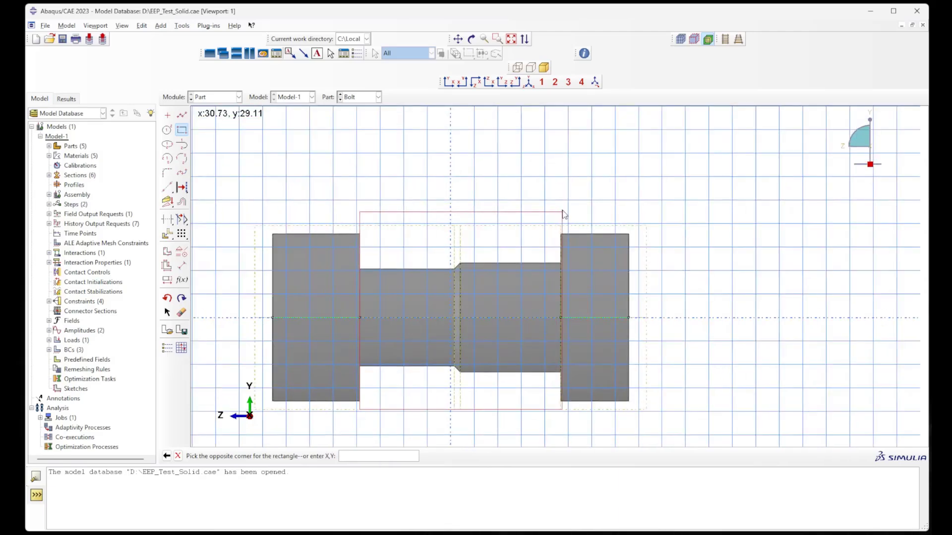
{"action": "scroll", "coordinate": [563, 250], "scroll_direction": "down", "scroll_amount": 2}
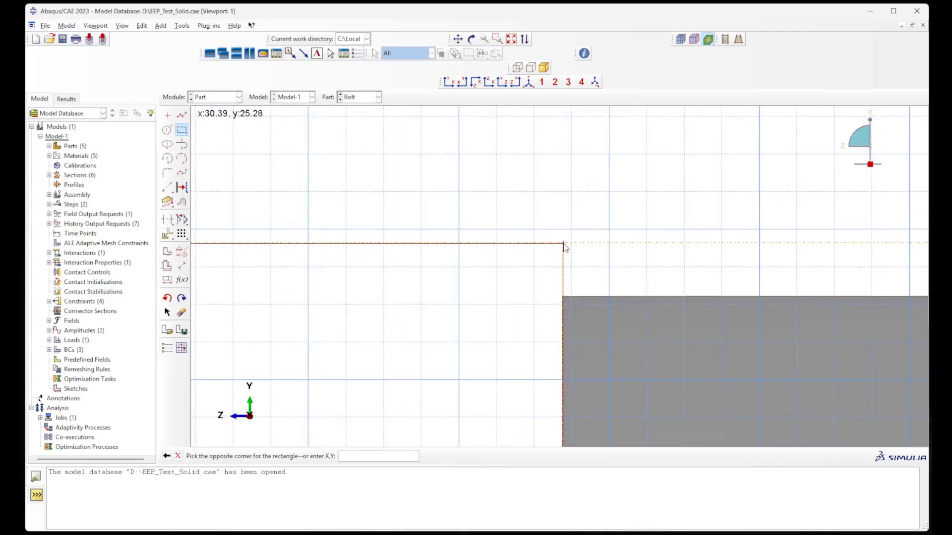
{"action": "left_click", "coordinate": [563, 283]}
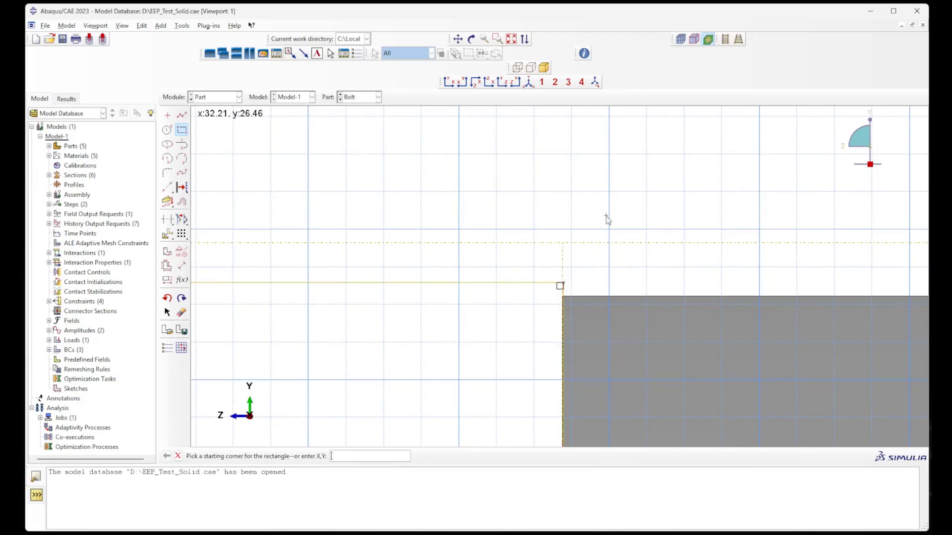
{"action": "scroll", "coordinate": [618, 193], "scroll_direction": "down", "scroll_amount": 4}
{"action": "scroll", "coordinate": [618, 199], "scroll_direction": "up", "scroll_amount": 3}
{"action": "key", "text": "Escape"}
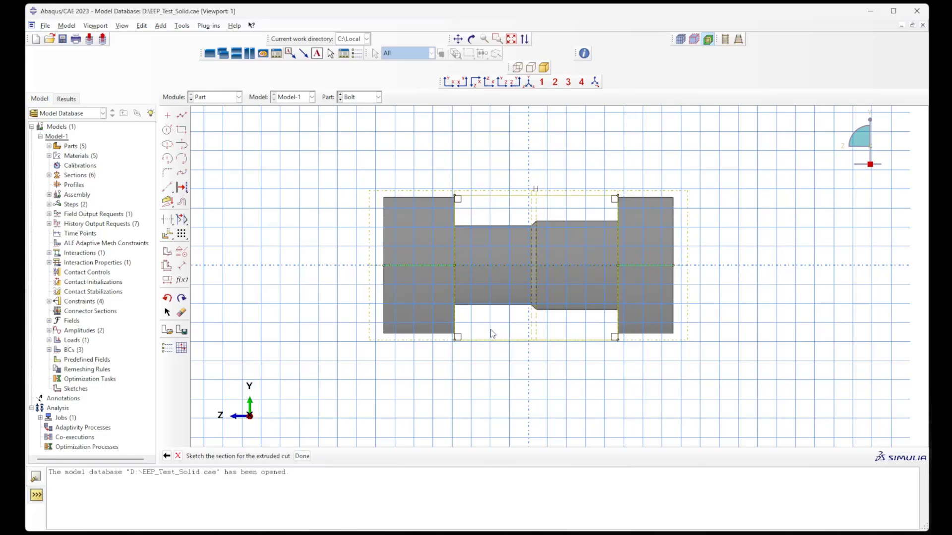
Step: Finish the section sketch and cut away the bolt shank with the Through All end condition
{"action": "left_click", "coordinate": [302, 456]}
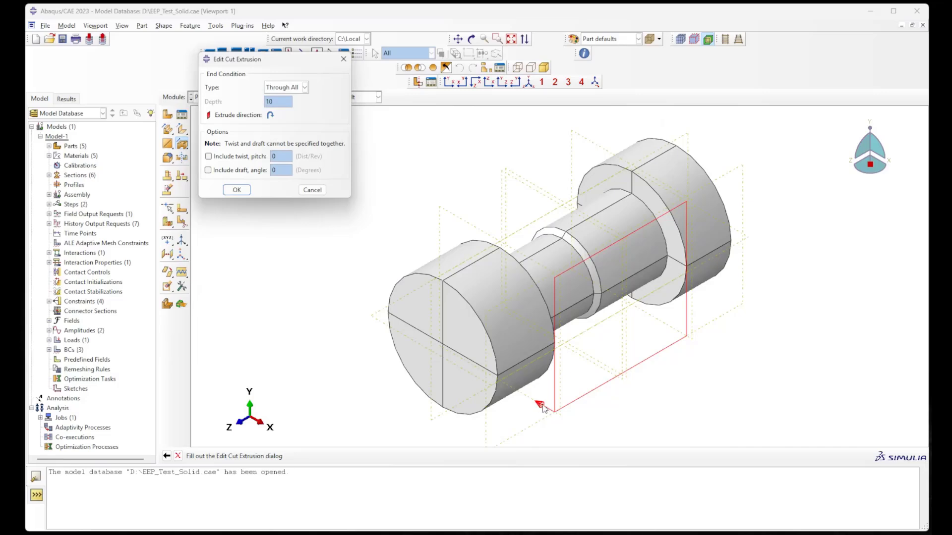
{"action": "left_click", "coordinate": [284, 89]}
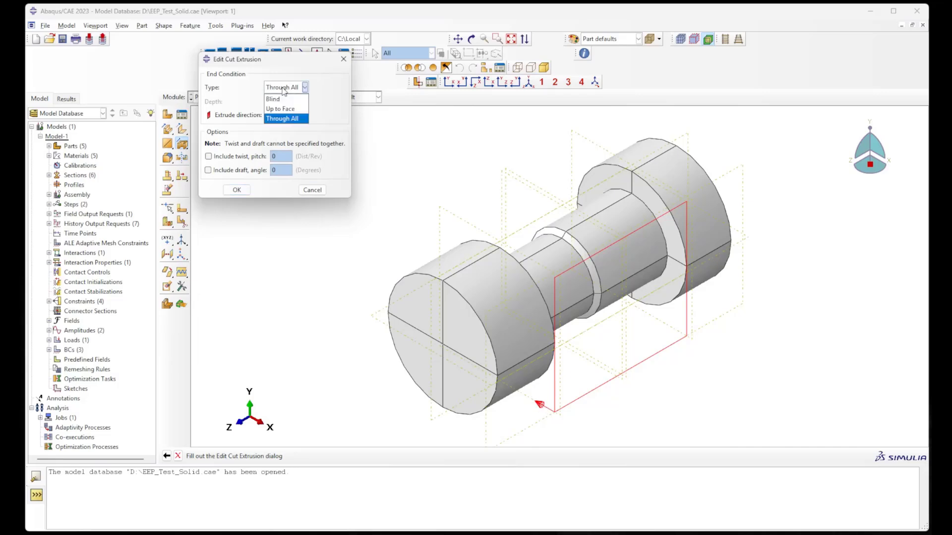
{"action": "left_click", "coordinate": [284, 90]}
{"action": "left_click", "coordinate": [241, 191]}
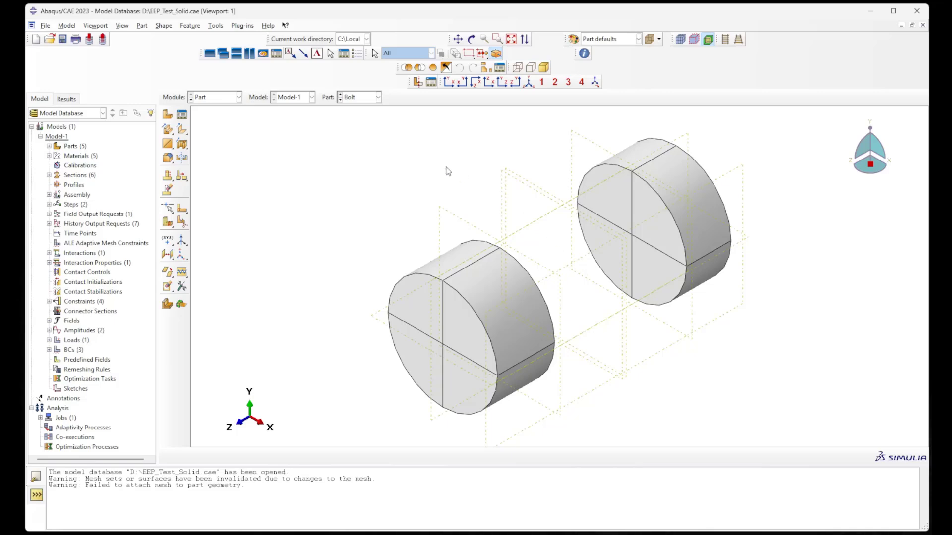
Step: Switch to the Assembly module and view the upper bolts at the column flange up close
{"action": "left_click", "coordinate": [217, 98]}
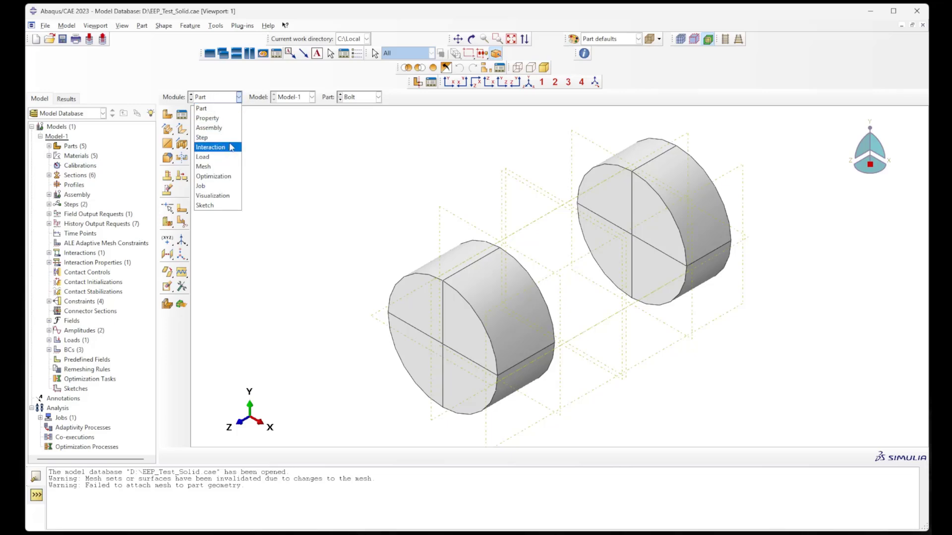
{"action": "left_click", "coordinate": [231, 128]}
{"action": "scroll", "coordinate": [446, 327], "scroll_direction": "up", "scroll_amount": 3}
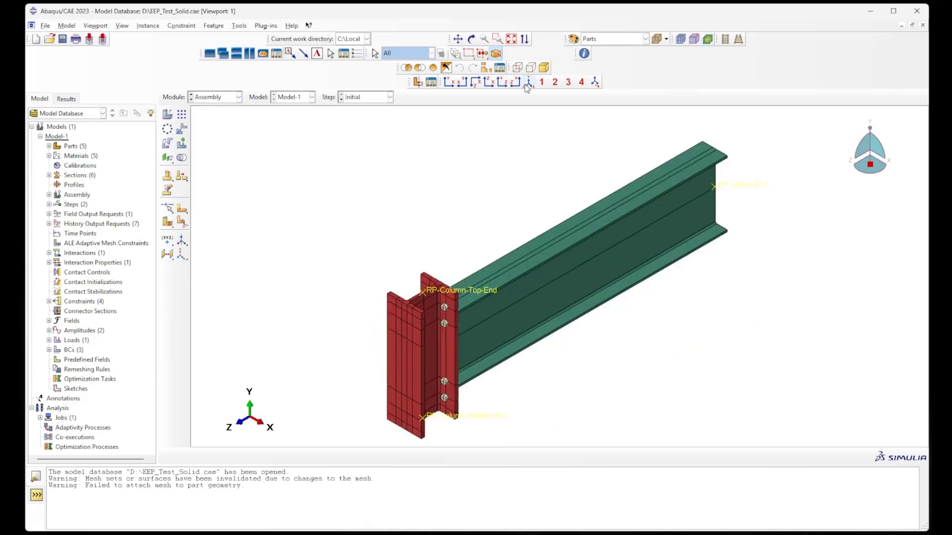
{"action": "scroll", "coordinate": [448, 295], "scroll_direction": "up", "scroll_amount": 3}
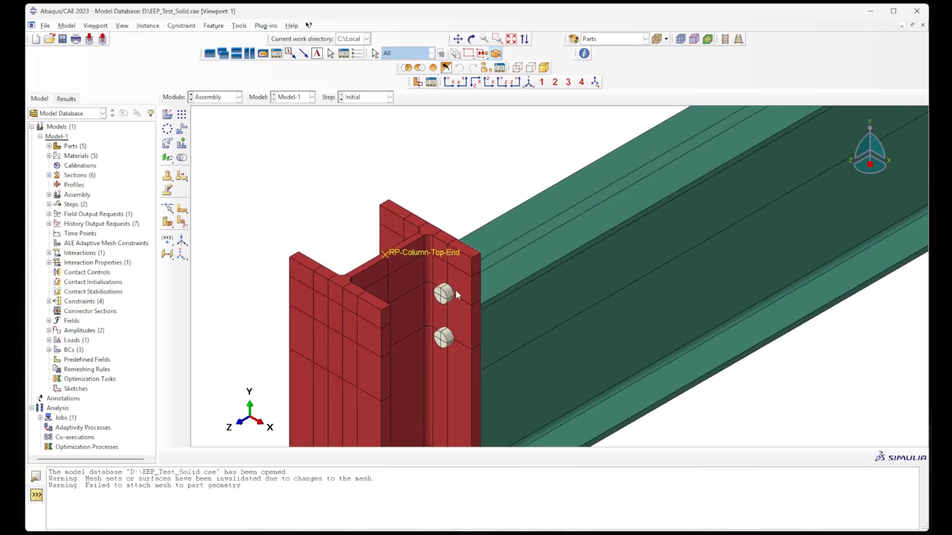
{"action": "scroll", "coordinate": [455, 293], "scroll_direction": "up", "scroll_amount": 1}
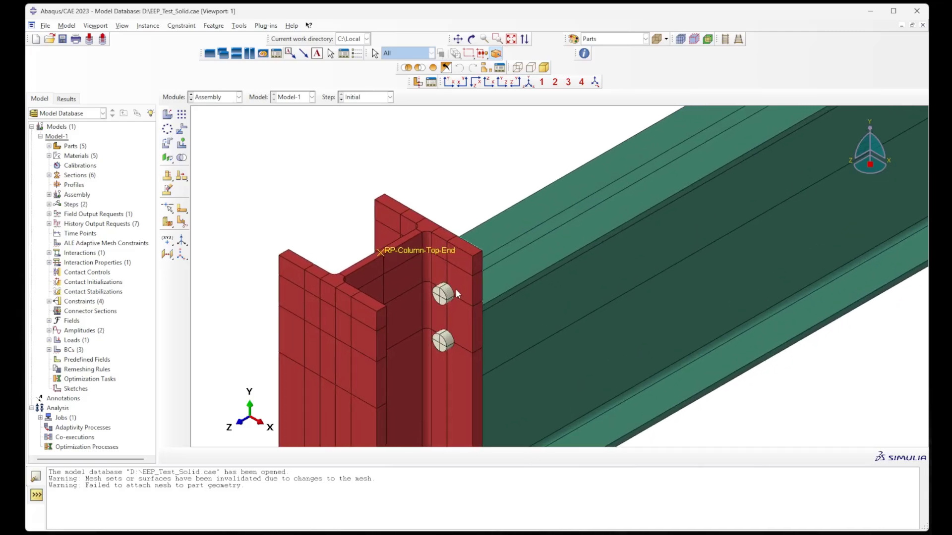
Step: Hide the column flange cells around the visible bolts from the display, using Cells as the entity type to remove
{"action": "left_click", "coordinate": [420, 67]}
{"action": "scroll", "coordinate": [440, 317], "scroll_direction": "up", "scroll_amount": 2}
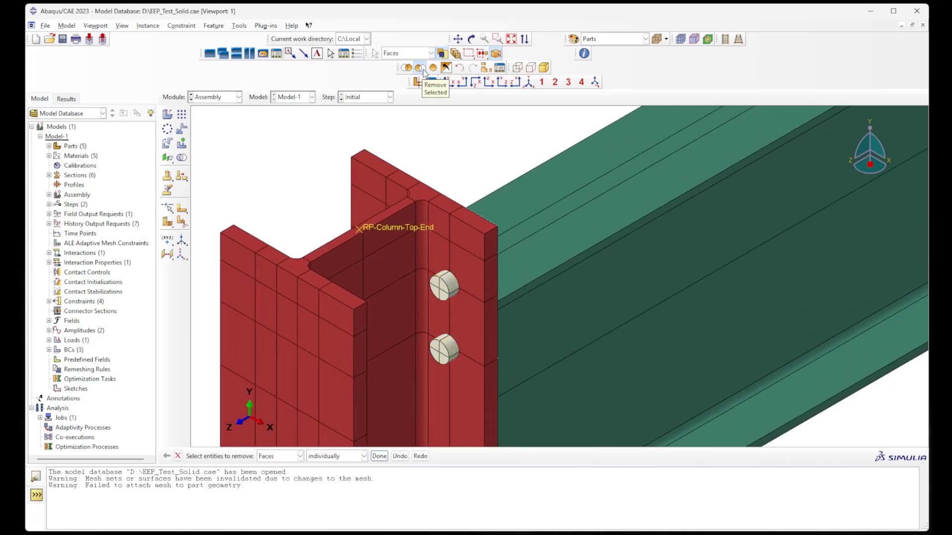
{"action": "scroll", "coordinate": [445, 319], "scroll_direction": "up", "scroll_amount": 1}
{"action": "left_click", "coordinate": [445, 319]}
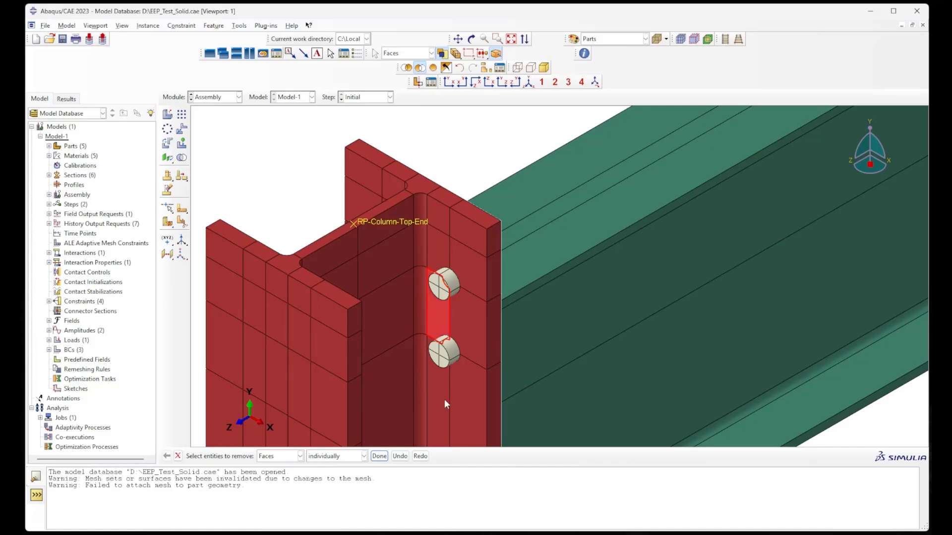
{"action": "left_click", "coordinate": [280, 456]}
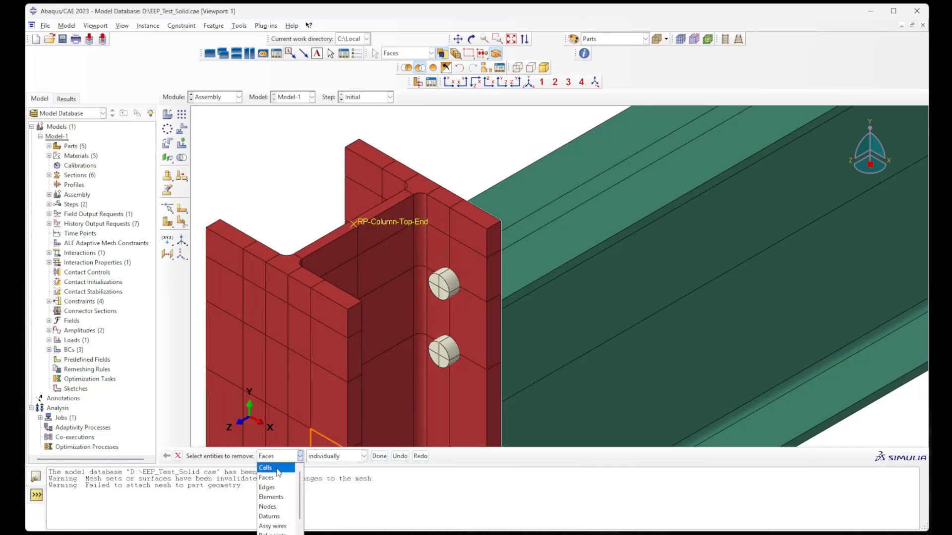
{"action": "left_click", "coordinate": [266, 468]}
{"action": "left_click", "coordinate": [468, 317]}
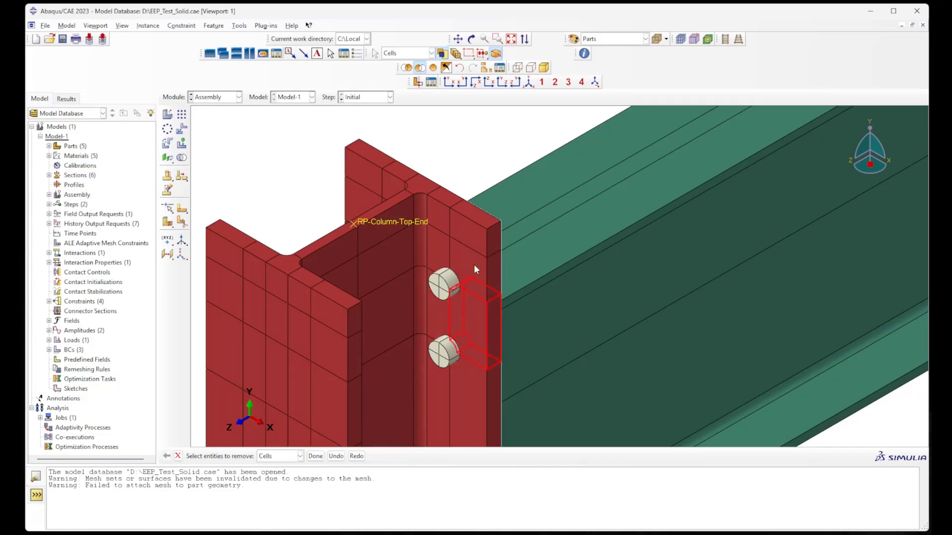
{"action": "left_click", "coordinate": [474, 264]}
{"action": "left_click", "coordinate": [436, 245]}
{"action": "left_click", "coordinate": [436, 313]}
{"action": "left_click", "coordinate": [437, 397]}
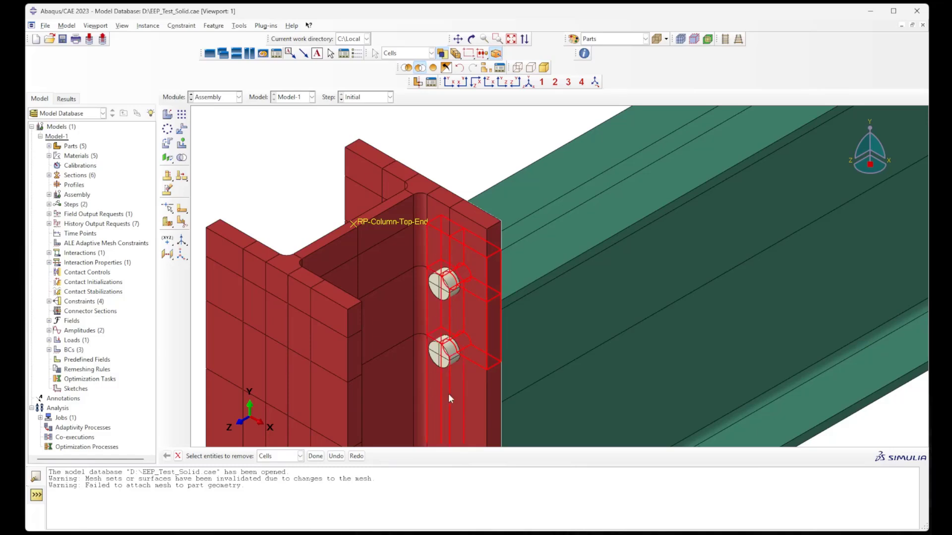
{"action": "left_click", "coordinate": [463, 395]}
{"action": "left_click", "coordinate": [315, 456]}
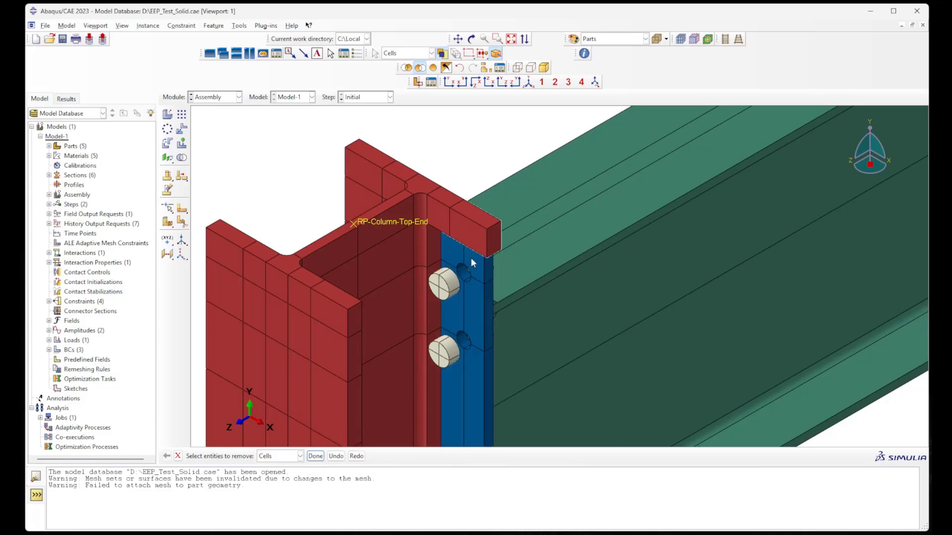
Step: Hide the blue end-plate cells around the upper bolts from the display
{"action": "left_click", "coordinate": [472, 306], "text": "shift"}
{"action": "left_click", "coordinate": [453, 320], "text": "shift"}
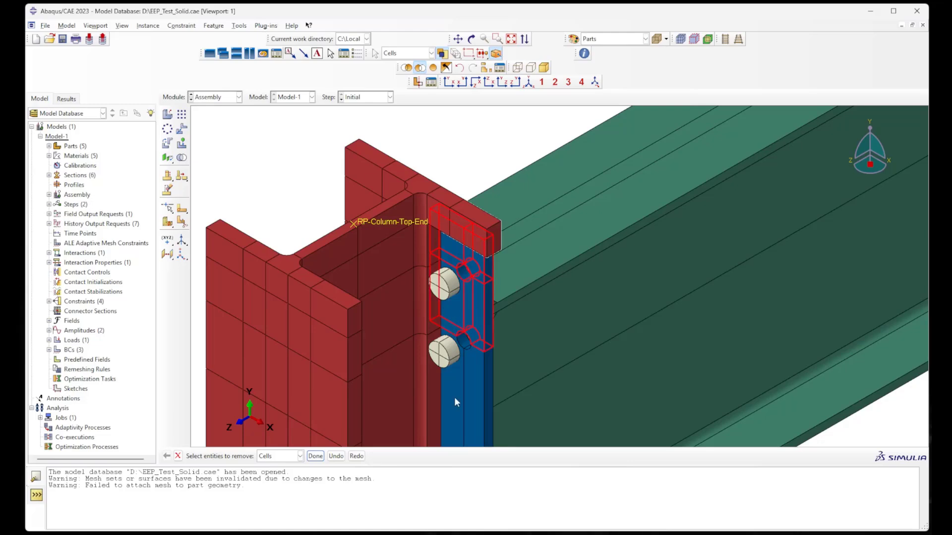
{"action": "left_click", "coordinate": [454, 397], "text": "shift"}
{"action": "left_click", "coordinate": [481, 373], "text": "shift"}
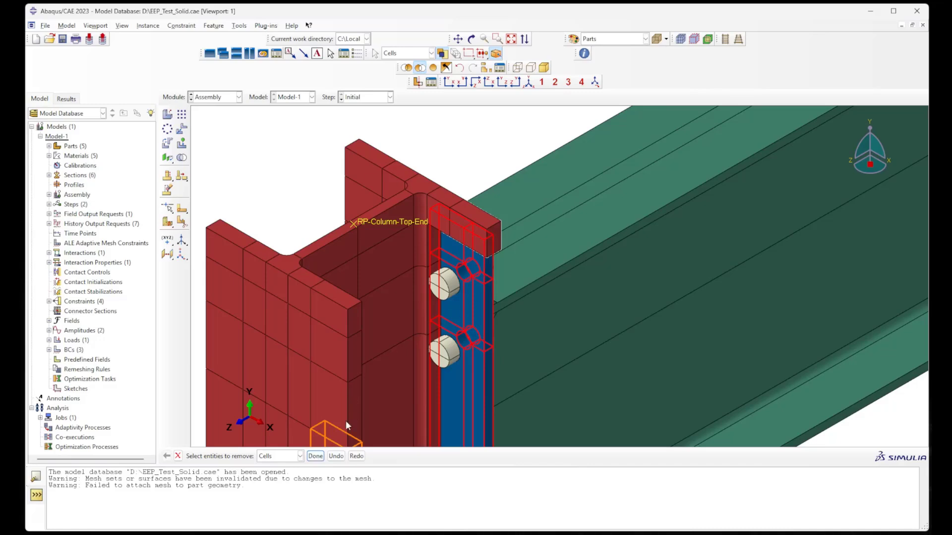
{"action": "left_click", "coordinate": [315, 455]}
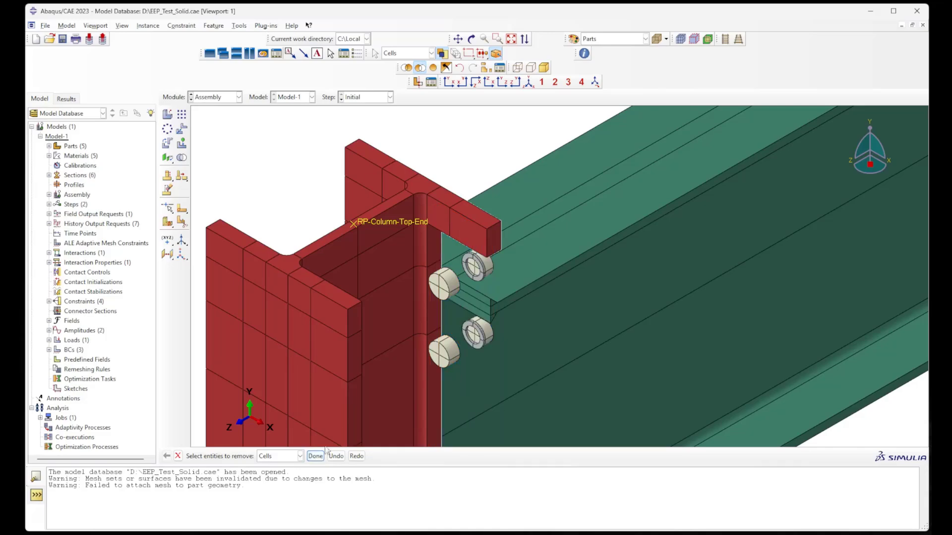
Step: Switch to the Interaction module and look at the Create Wire Feature options without creating a wire
{"action": "scroll", "coordinate": [478, 363], "scroll_direction": "down", "scroll_amount": 1}
{"action": "scroll", "coordinate": [466, 229], "scroll_direction": "up", "scroll_amount": 5}
{"action": "scroll", "coordinate": [463, 278], "scroll_direction": "down", "scroll_amount": 6}
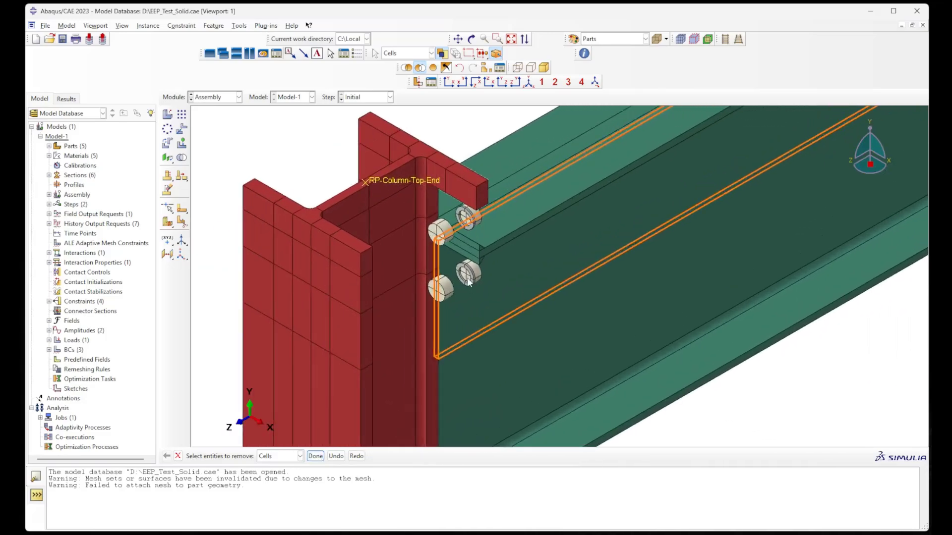
{"action": "scroll", "coordinate": [456, 247], "scroll_direction": "down", "scroll_amount": 4}
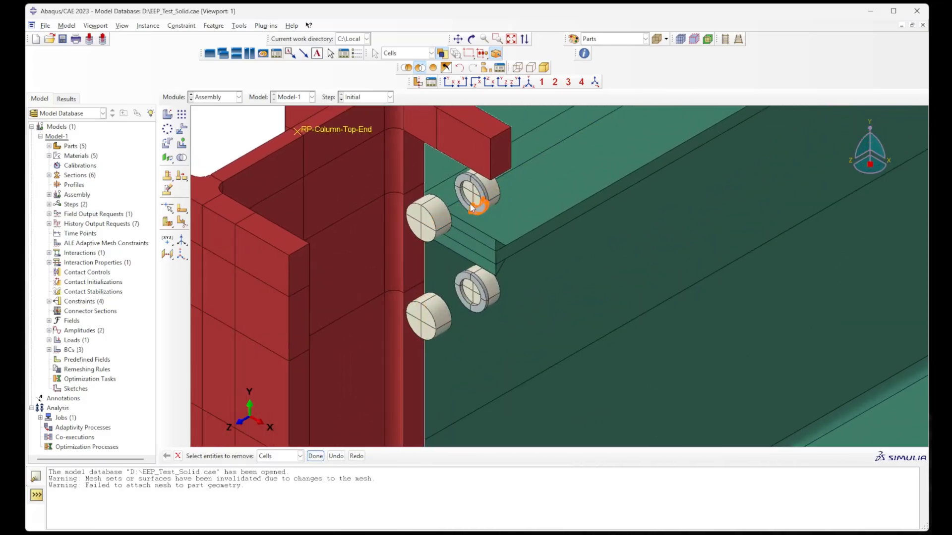
{"action": "scroll", "coordinate": [473, 203], "scroll_direction": "down", "scroll_amount": 1}
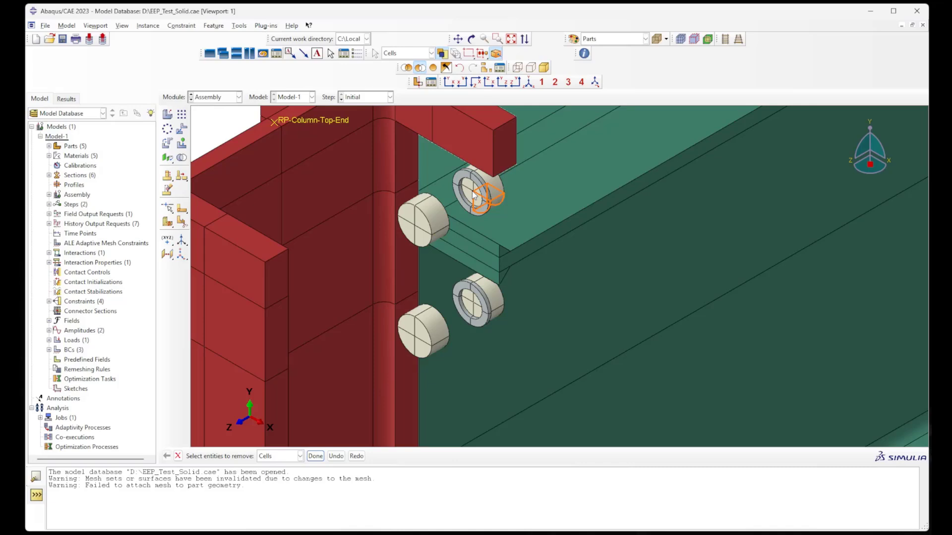
{"action": "scroll", "coordinate": [474, 196], "scroll_direction": "up", "scroll_amount": 3}
{"action": "left_click", "coordinate": [238, 96]}
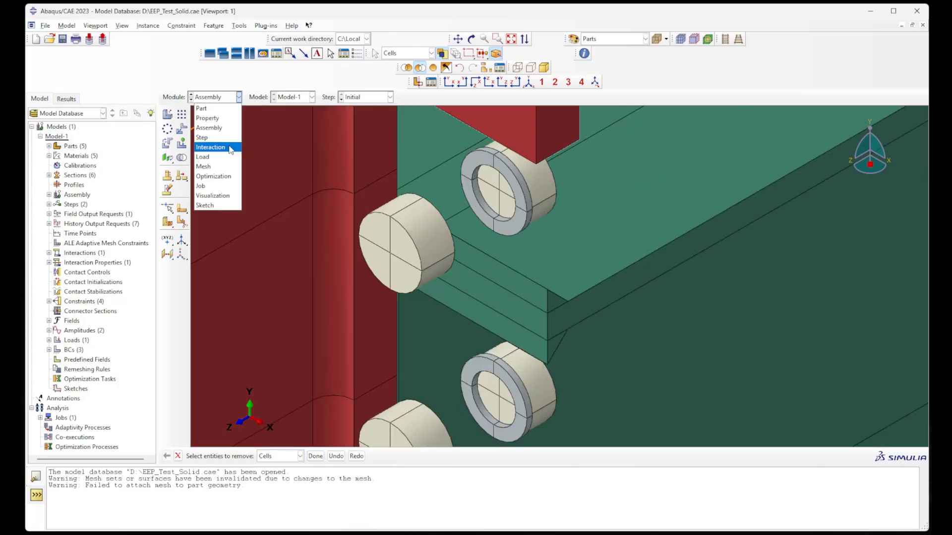
{"action": "left_click", "coordinate": [229, 147]}
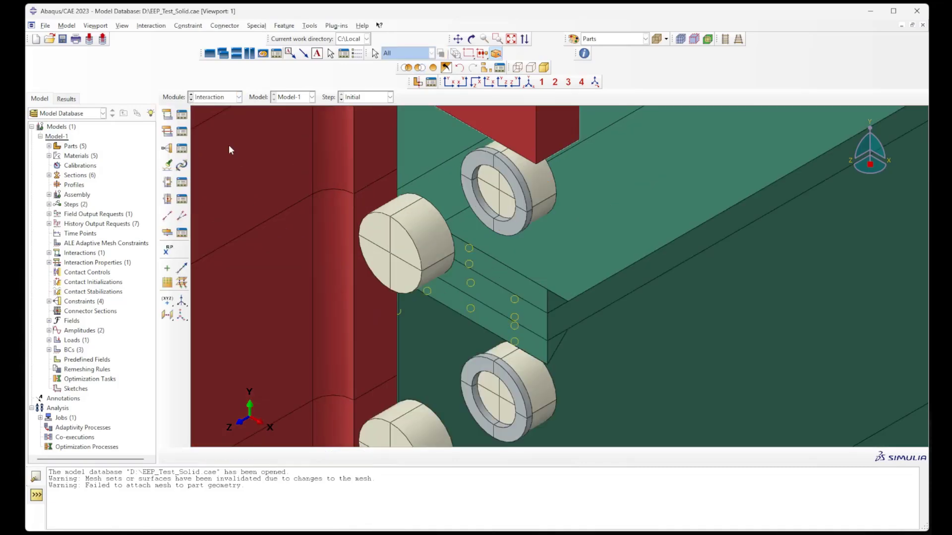
{"action": "left_click", "coordinate": [165, 221]}
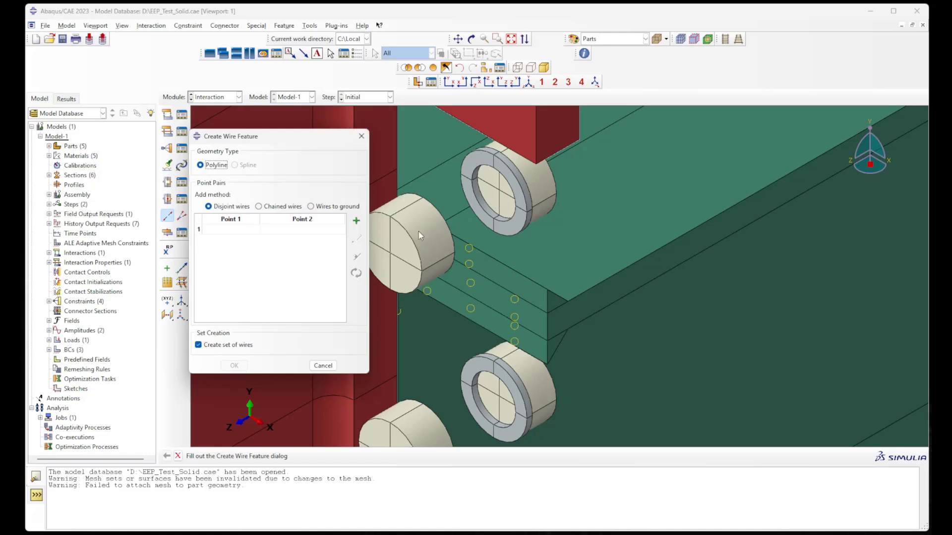
{"action": "left_click", "coordinate": [367, 140]}
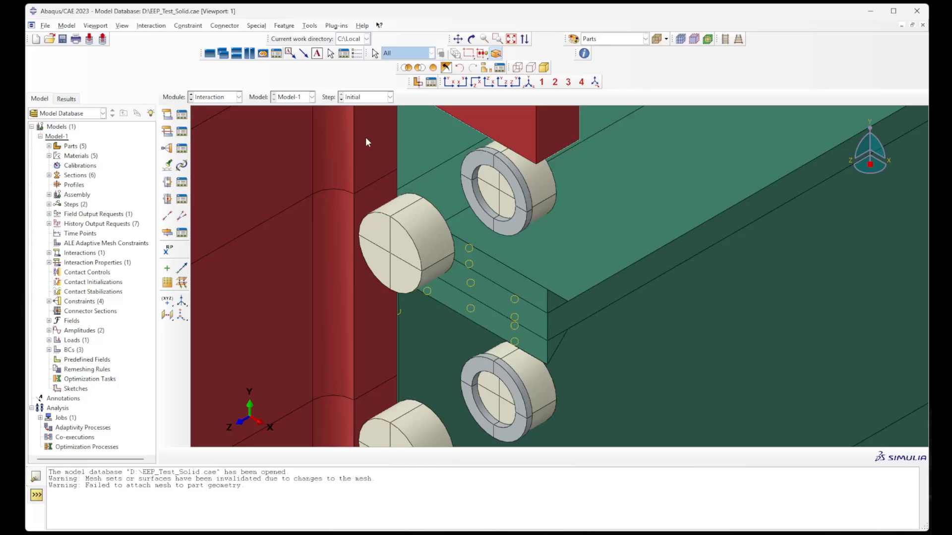
Step: Create a reference point at the centre of each of the two facing inner faces of the uppermost cut bolt
{"action": "left_click", "coordinate": [167, 253]}
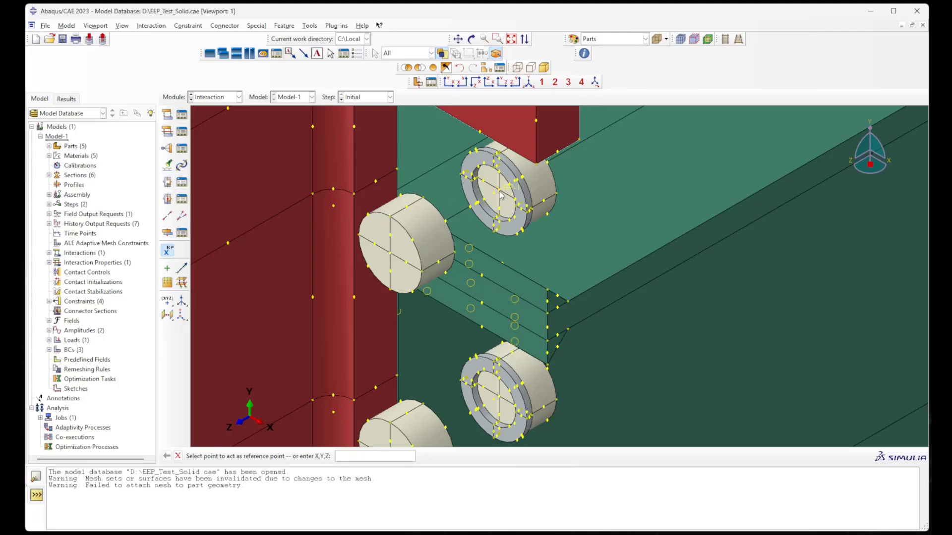
{"action": "mouse_move", "coordinate": [561, 196]}
{"action": "left_mouse_down", "text": "ctrl+alt"}
{"action": "mouse_move", "coordinate": [537, 198]}
{"action": "mouse_move", "coordinate": [552, 195]}
{"action": "left_mouse_up", "text": "ctrl+alt"}
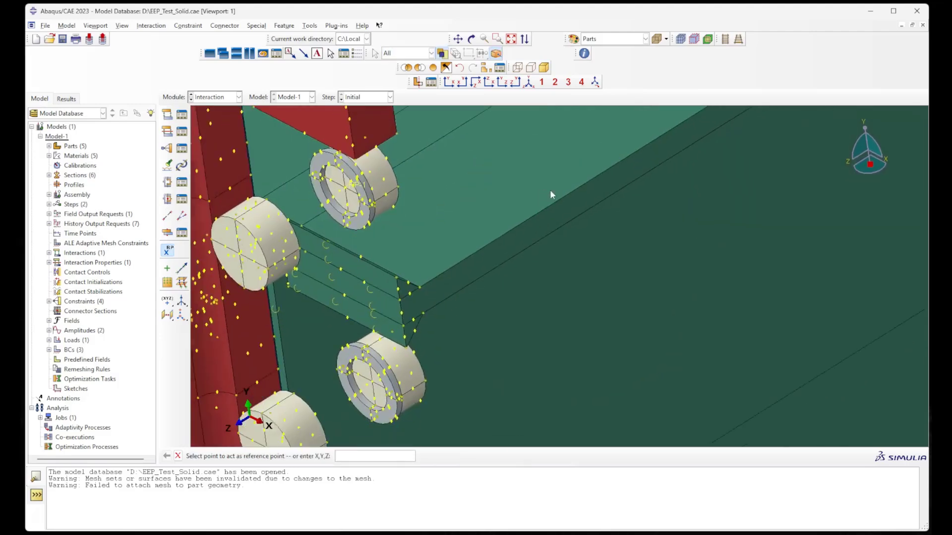
{"action": "scroll", "coordinate": [578, 184], "scroll_direction": "down", "scroll_amount": 5}
{"action": "left_click_drag", "start_coordinate": [615, 184], "coordinate": [427, 214], "text": "ctrl+alt"}
{"action": "scroll", "coordinate": [431, 230], "scroll_direction": "up", "scroll_amount": 10}
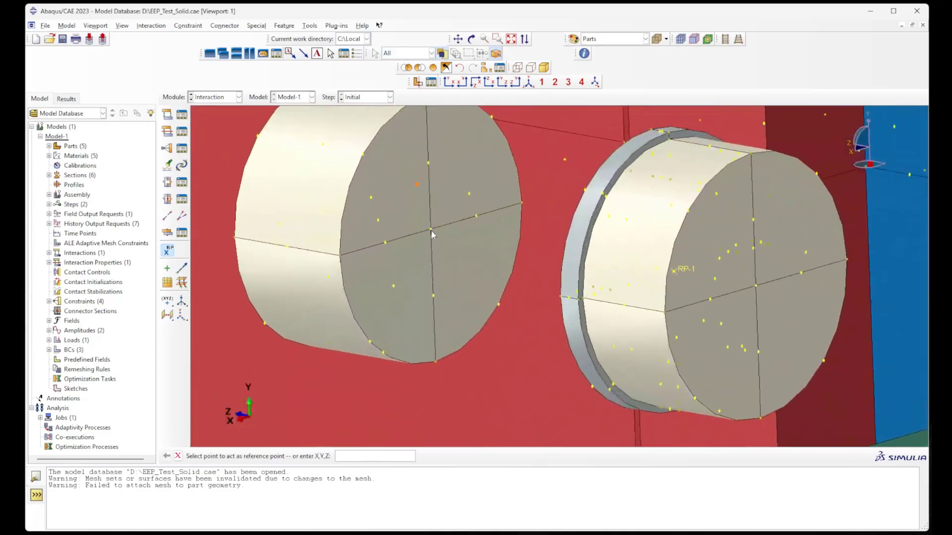
{"action": "scroll", "coordinate": [430, 230], "scroll_direction": "up", "scroll_amount": 2}
{"action": "scroll", "coordinate": [465, 247], "scroll_direction": "down", "scroll_amount": 3}
{"action": "left_click", "coordinate": [529, 82]}
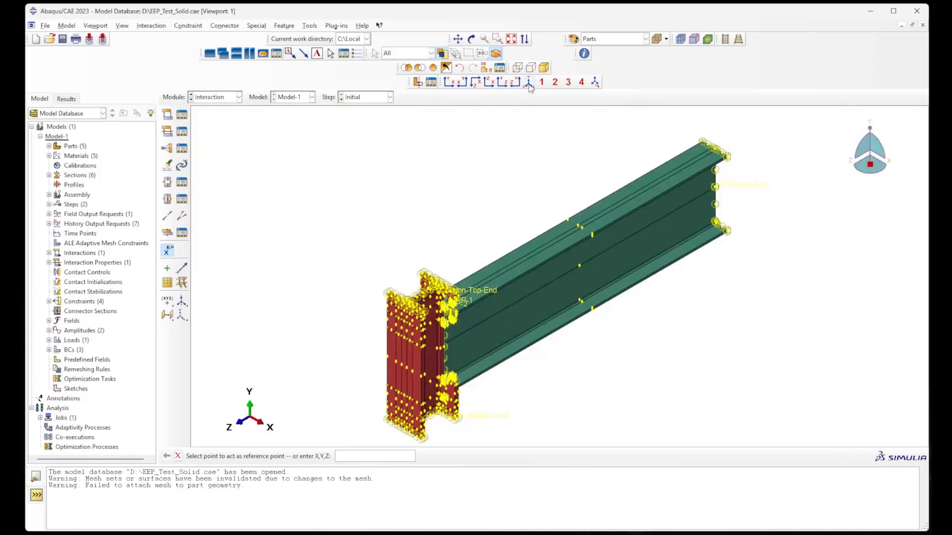
{"action": "scroll", "coordinate": [443, 285], "scroll_direction": "up", "scroll_amount": 10}
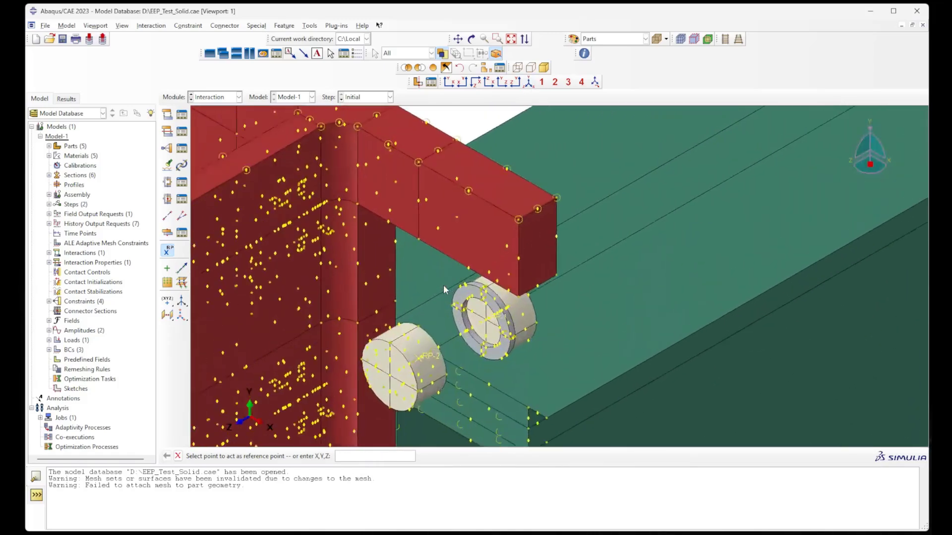
{"action": "scroll", "coordinate": [443, 289], "scroll_direction": "up", "scroll_amount": 2}
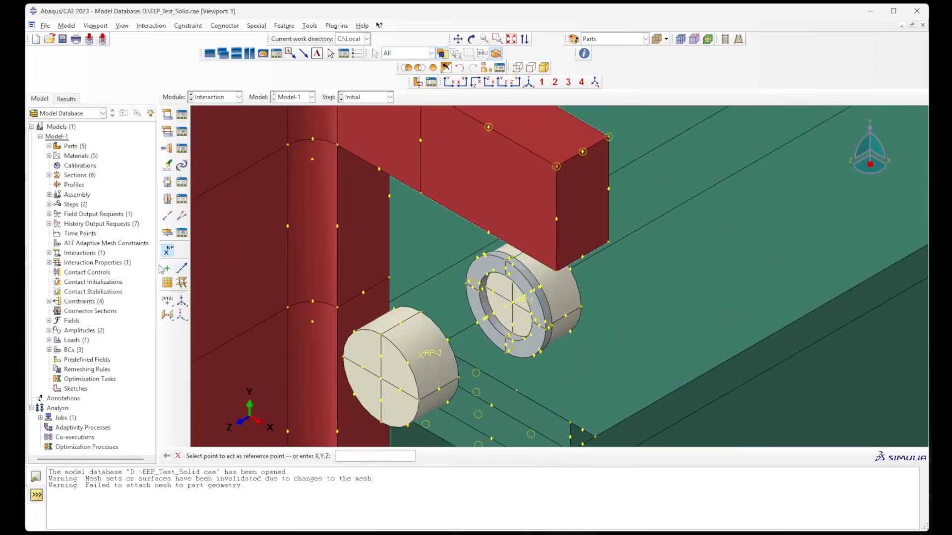
{"action": "left_click", "coordinate": [178, 456]}
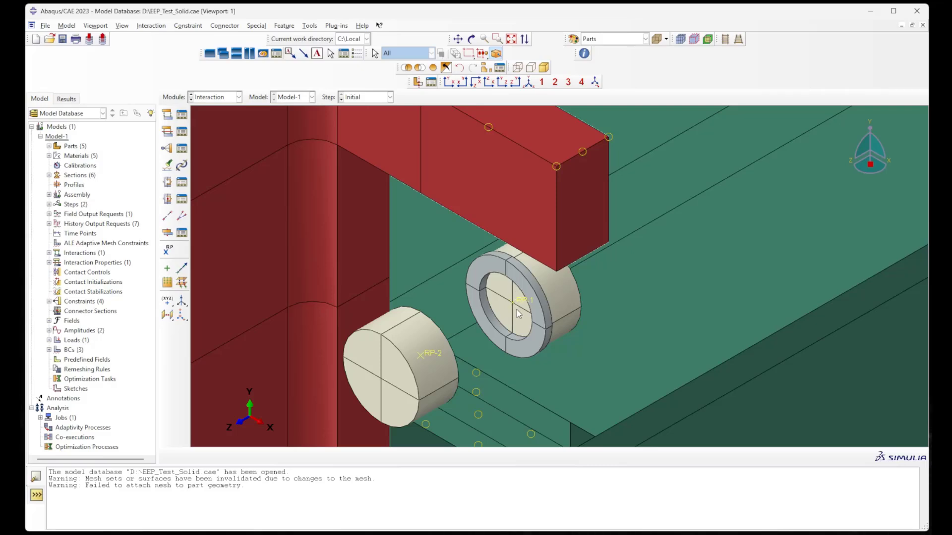
Step: Start a Rigid body constraint and assign RP-1 on the beam-side bolt head as its reference point
{"action": "left_click", "coordinate": [173, 151]}
{"action": "left_click", "coordinate": [296, 255]}
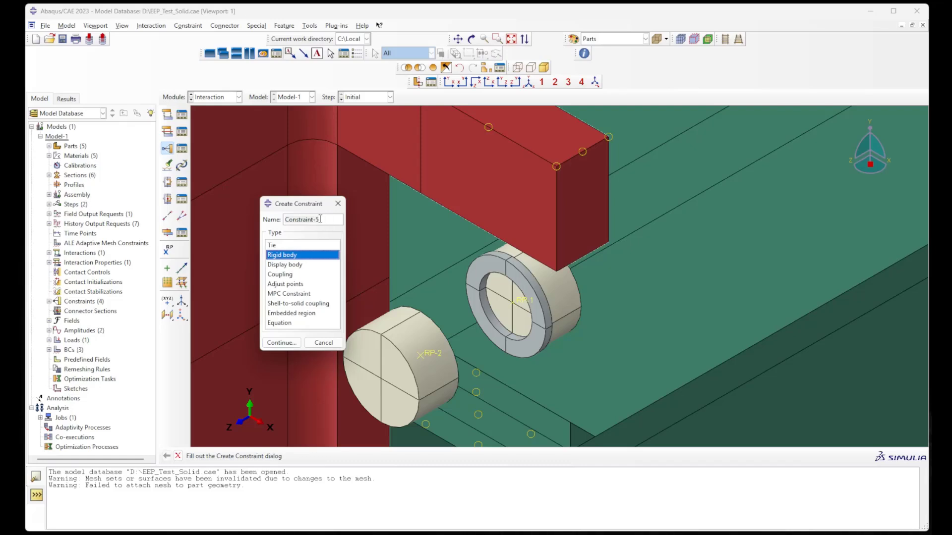
{"action": "left_click", "coordinate": [289, 343]}
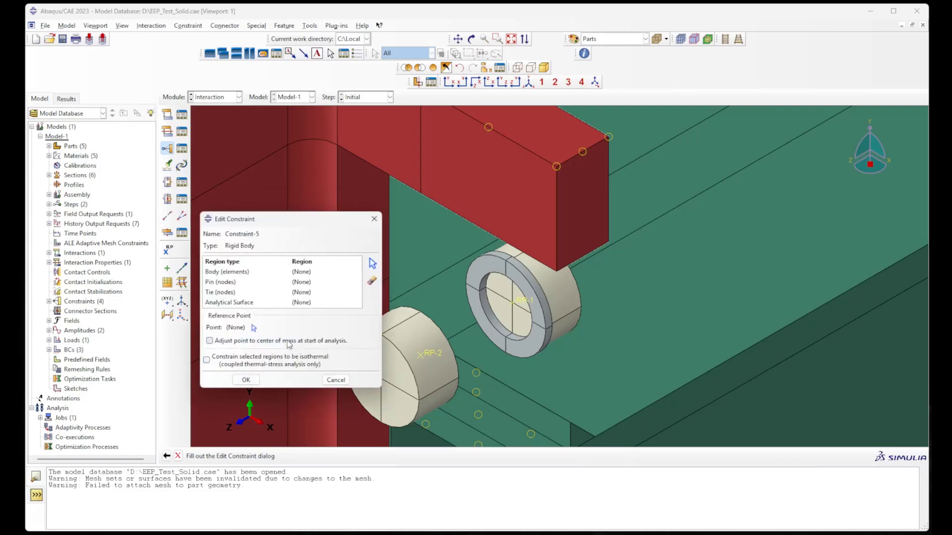
{"action": "left_click", "coordinate": [254, 327]}
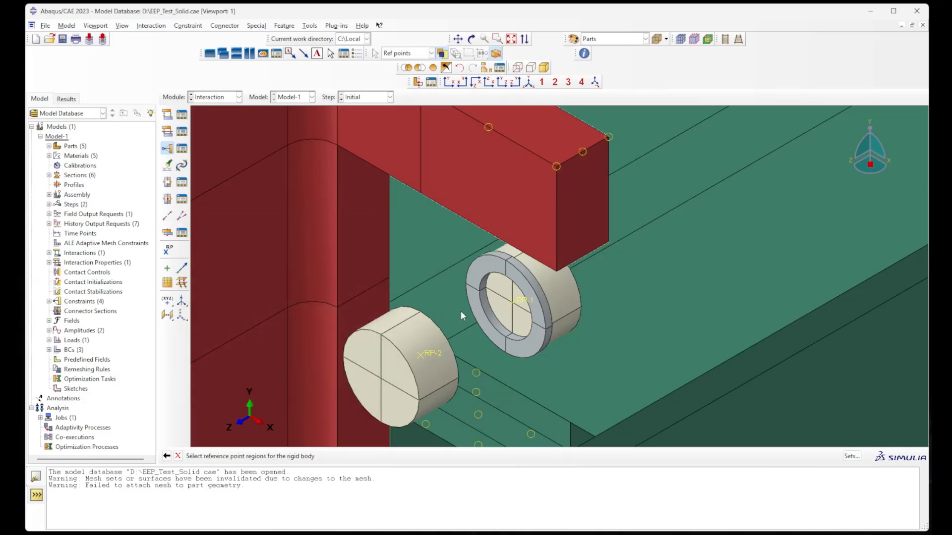
{"action": "left_click", "coordinate": [513, 303]}
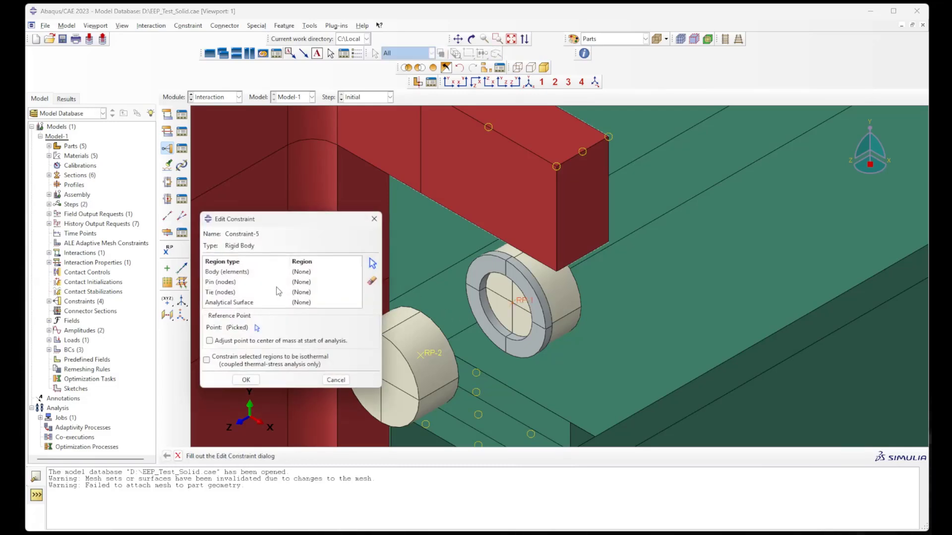
Step: Assign the four inner face segments around RP-1 as the Pin (nodes) region, without creating a set, and complete the constraint
{"action": "left_click", "coordinate": [308, 282]}
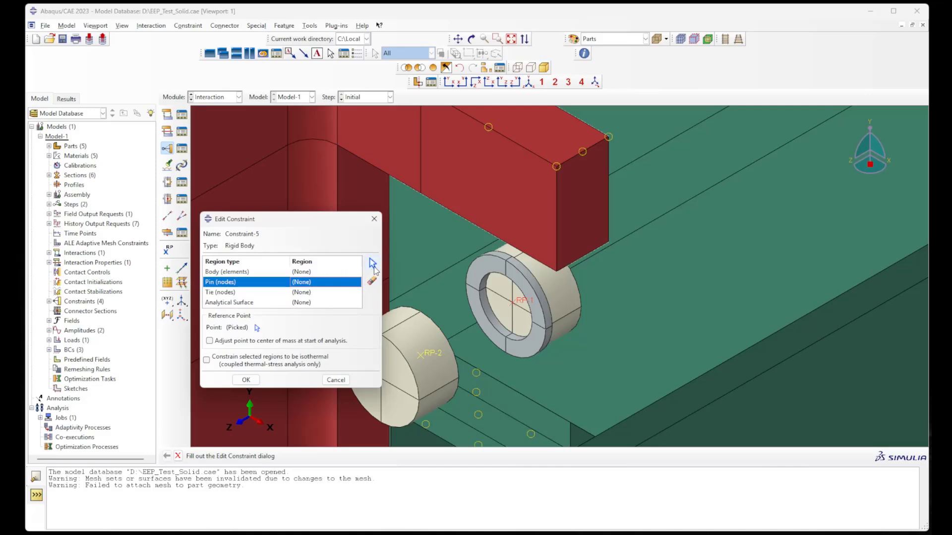
{"action": "left_click", "coordinate": [372, 264]}
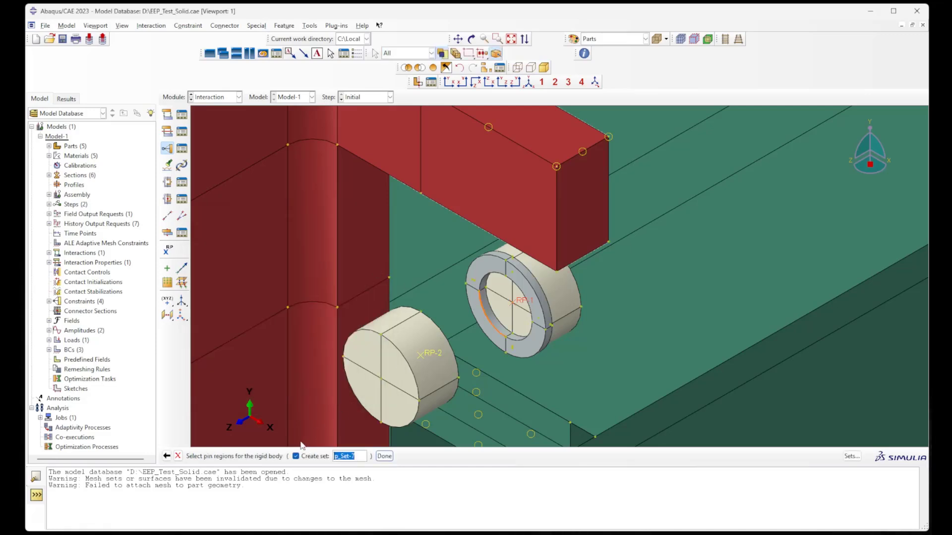
{"action": "left_click", "coordinate": [301, 444]}
{"action": "left_click", "coordinate": [296, 456]}
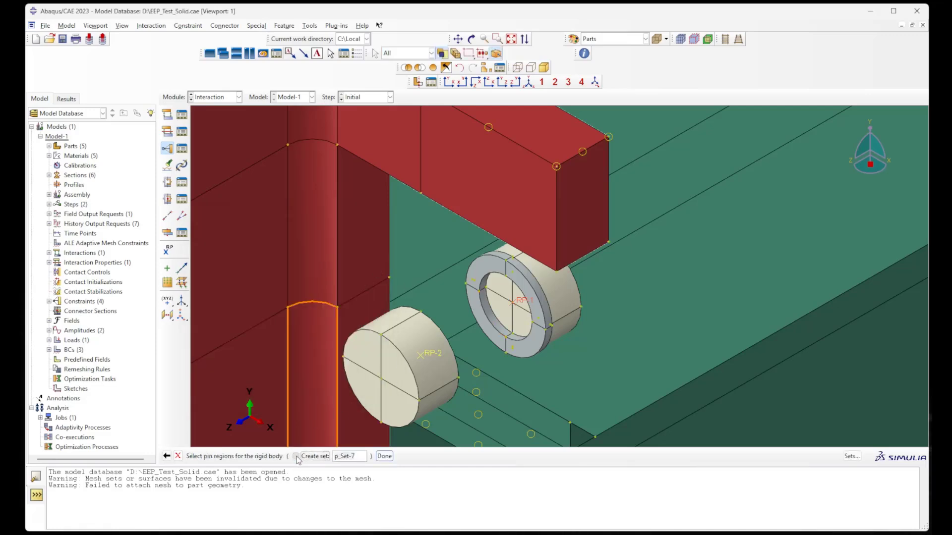
{"action": "left_click", "coordinate": [519, 322]}
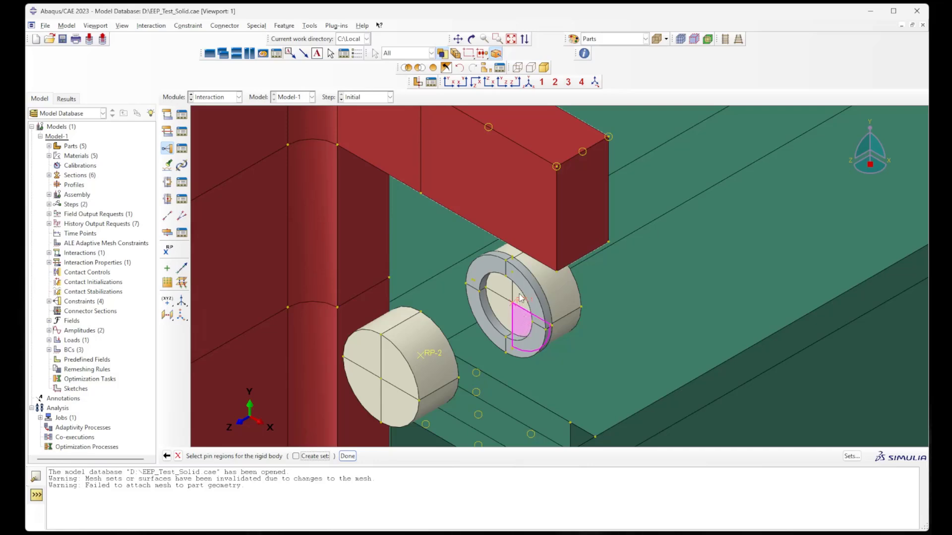
{"action": "left_click", "coordinate": [516, 294], "text": "shift"}
{"action": "left_click", "coordinate": [500, 293], "text": "shift"}
{"action": "left_click", "coordinate": [500, 304], "text": "shift"}
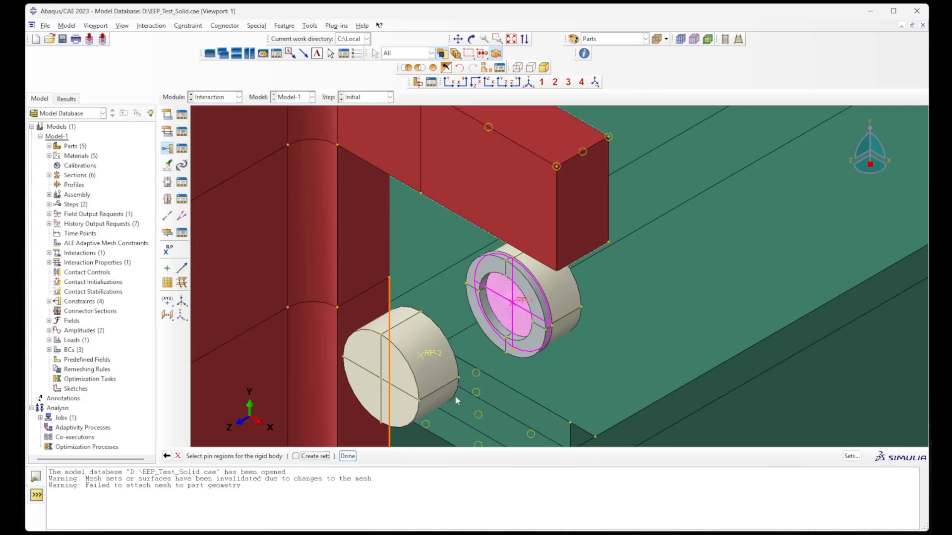
{"action": "left_click", "coordinate": [348, 456]}
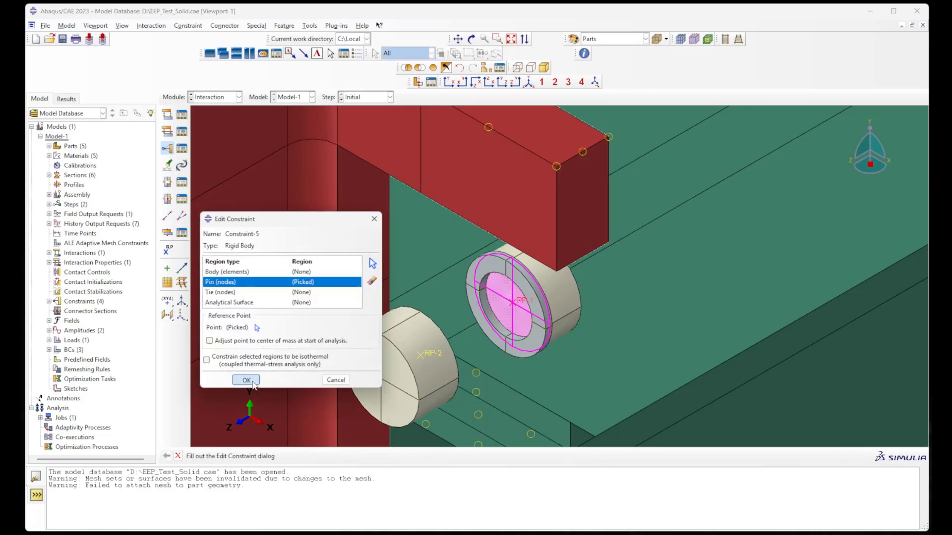
{"action": "left_click", "coordinate": [256, 386]}
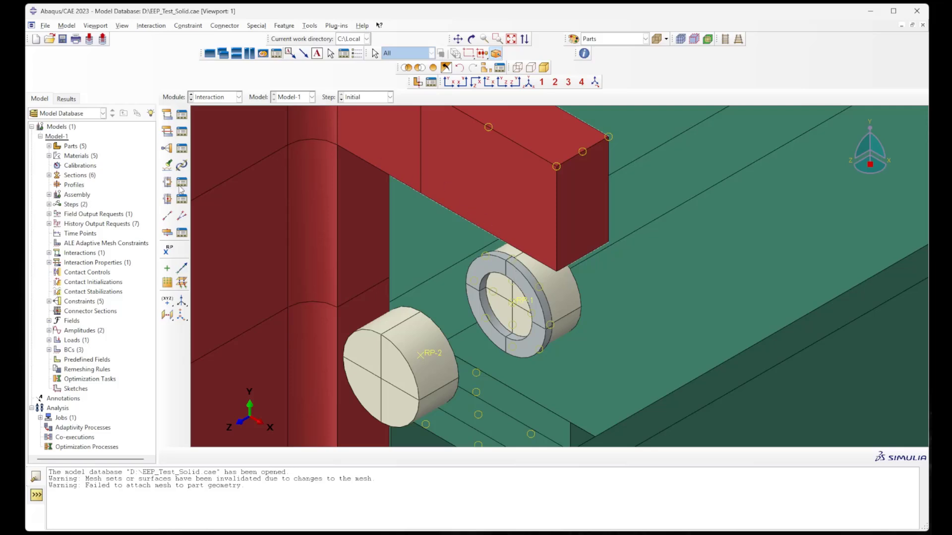
Step: Start another Rigid body constraint with RP-2 on the column-side bolt head as its reference point
{"action": "left_click", "coordinate": [167, 148]}
{"action": "left_click", "coordinate": [294, 252]}
{"action": "left_click", "coordinate": [285, 342]}
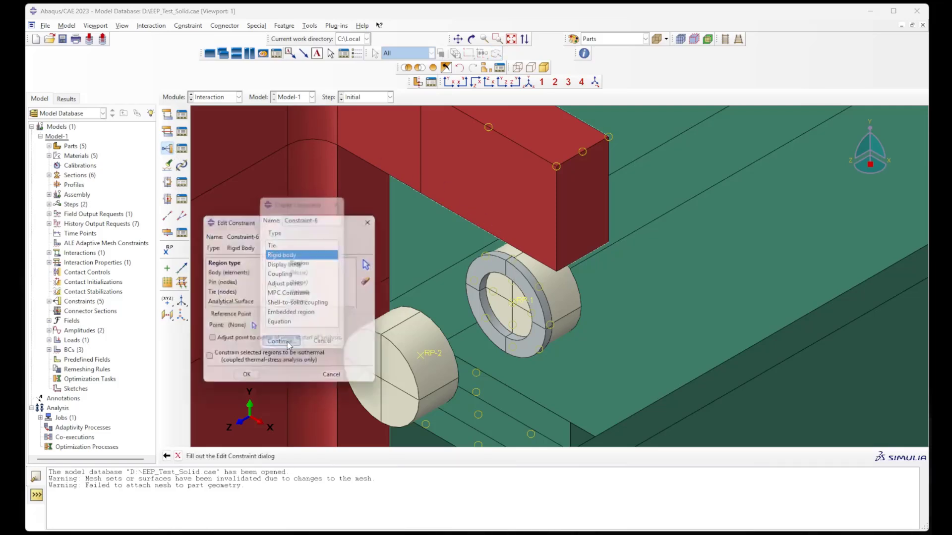
{"action": "left_click", "coordinate": [254, 327]}
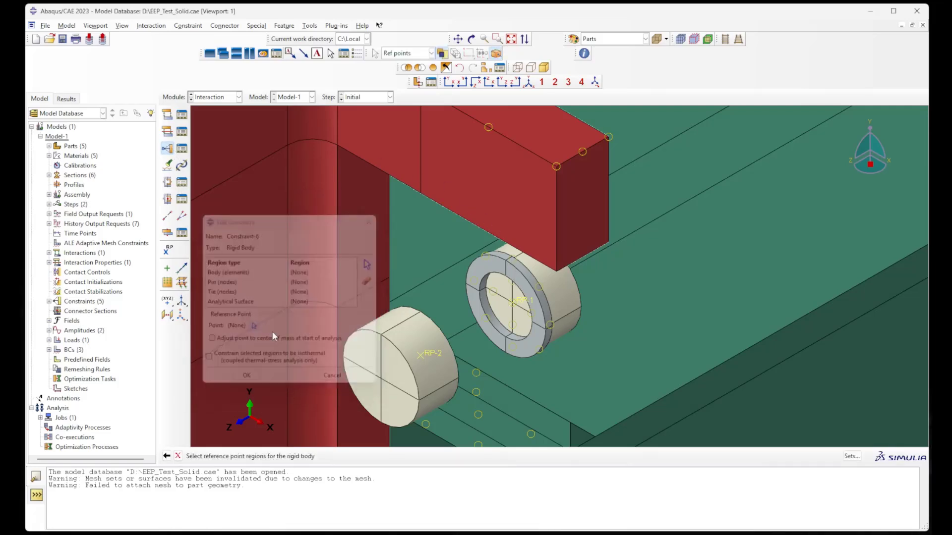
{"action": "left_click", "coordinate": [430, 352]}
Step: Assign the inner face segments around RP-2 as the Pin (nodes) region and complete the rigid body constraint
{"action": "left_click", "coordinate": [369, 282]}
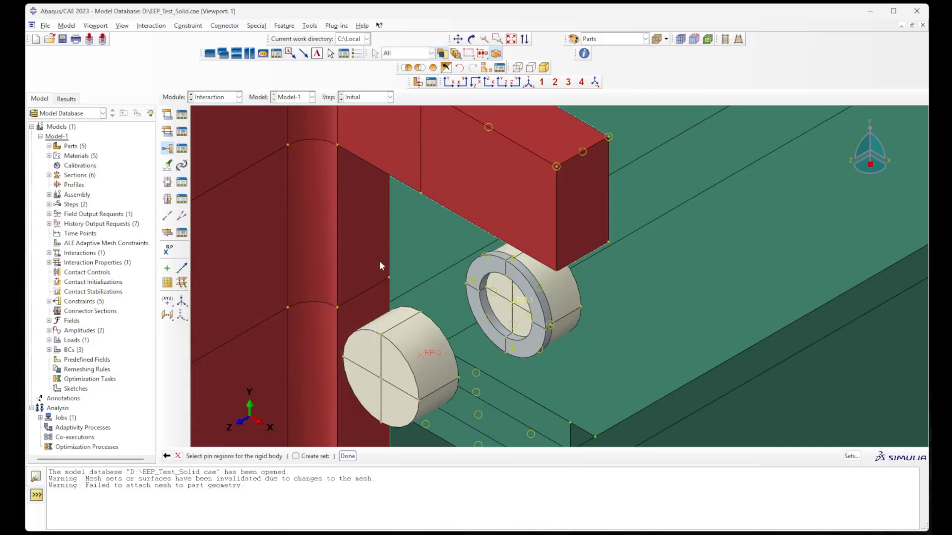
{"action": "scroll", "coordinate": [472, 238], "scroll_direction": "down", "scroll_amount": 3}
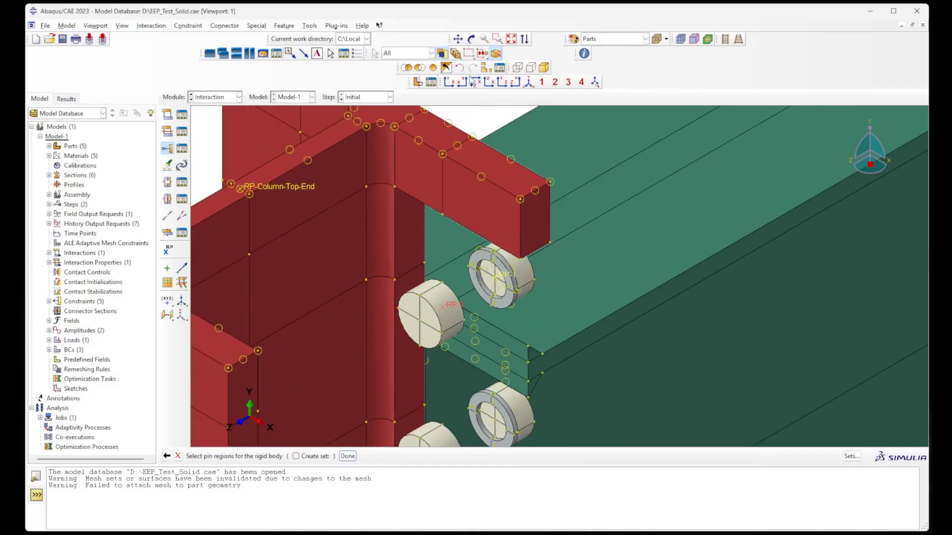
{"action": "left_click", "coordinate": [472, 39]}
{"action": "left_click_drag", "start_coordinate": [595, 223], "coordinate": [552, 286]}
{"action": "key", "text": "Escape"}
{"action": "scroll", "coordinate": [337, 223], "scroll_direction": "up", "scroll_amount": 5}
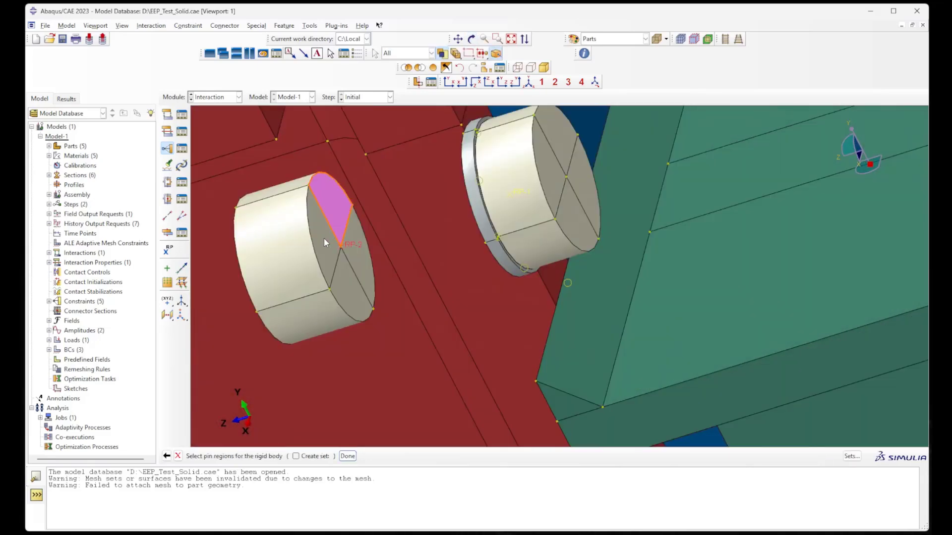
{"action": "left_click", "coordinate": [325, 242]}
{"action": "left_click", "coordinate": [347, 456]}
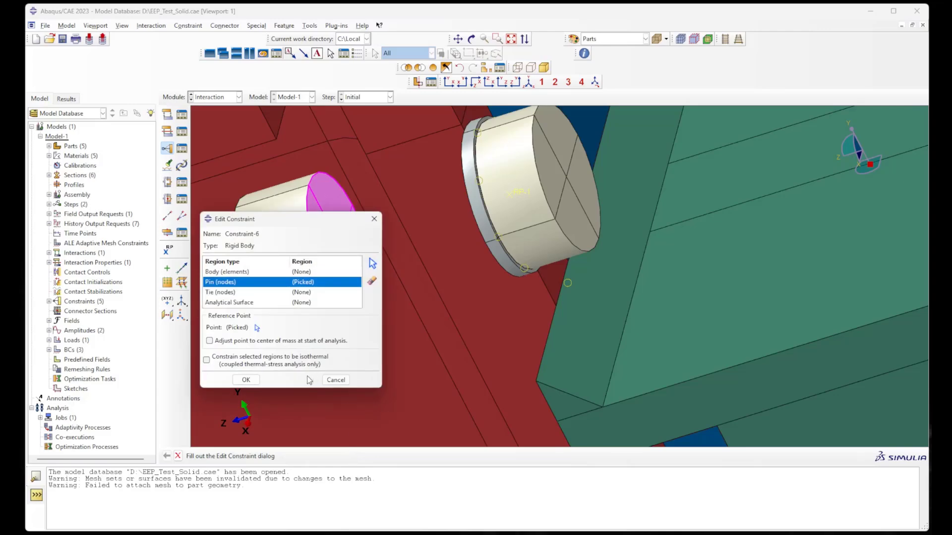
{"action": "left_click", "coordinate": [246, 380]}
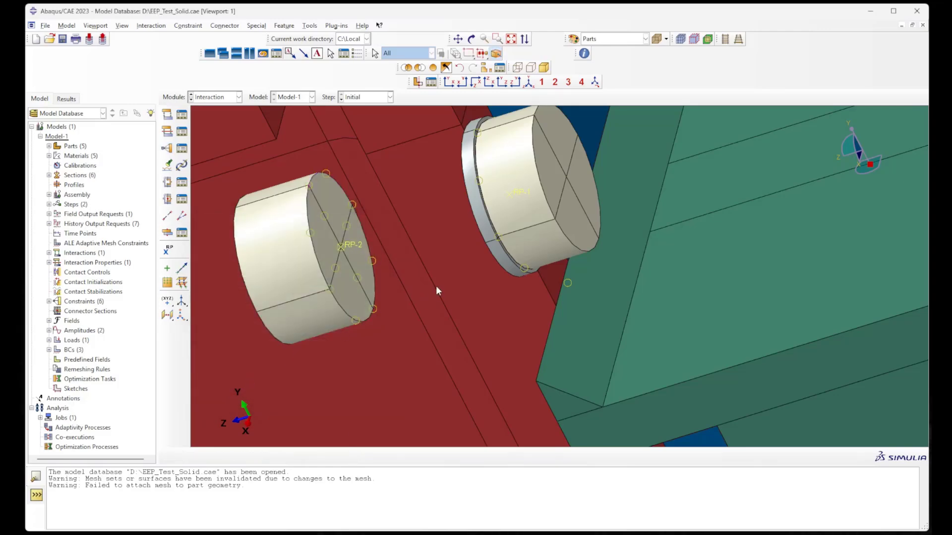
Step: Create a disjoint polyline wire from RP-1 to RP-2 between the two bolt heads, without creating a set of wires
{"action": "left_click", "coordinate": [529, 82]}
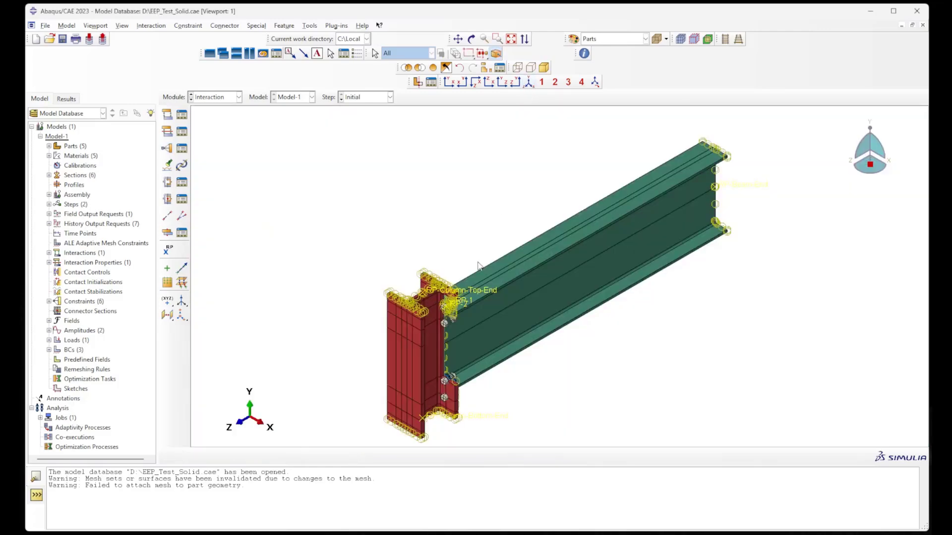
{"action": "scroll", "coordinate": [446, 302], "scroll_direction": "down", "scroll_amount": 10}
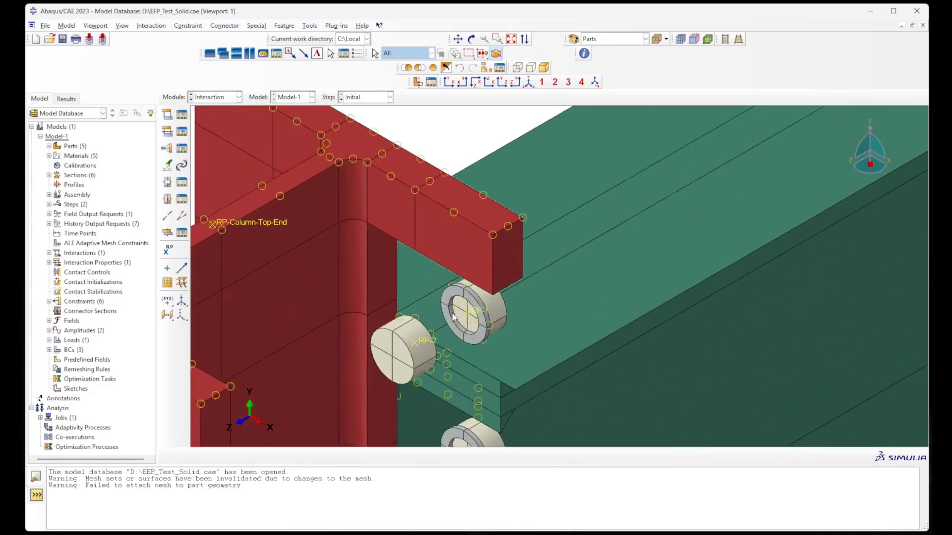
{"action": "scroll", "coordinate": [453, 317], "scroll_direction": "down", "scroll_amount": 2}
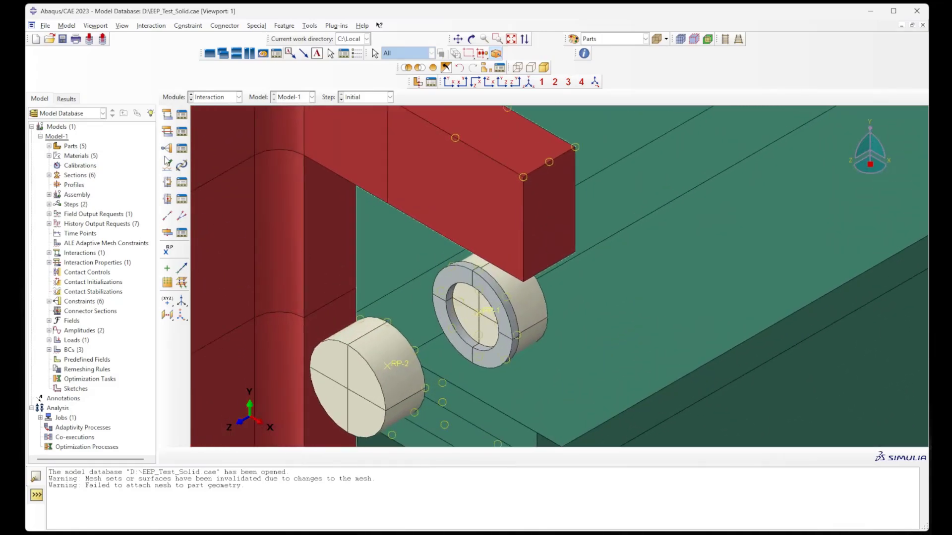
{"action": "left_click", "coordinate": [168, 217]}
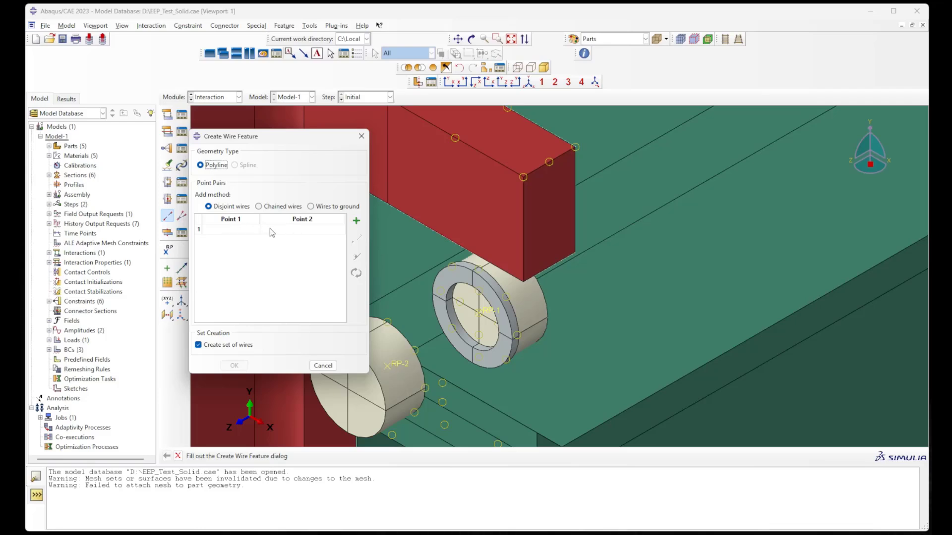
{"action": "left_click", "coordinate": [199, 345]}
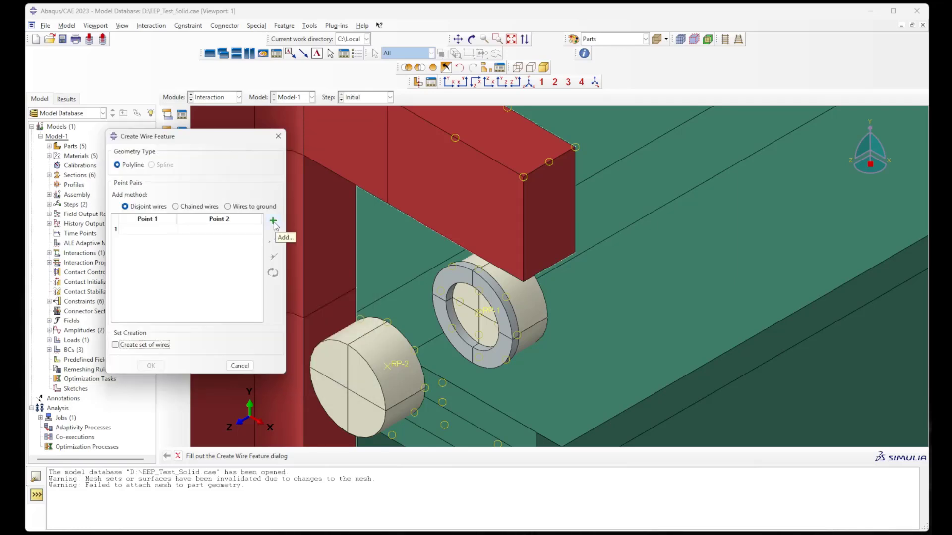
{"action": "left_click", "coordinate": [273, 222]}
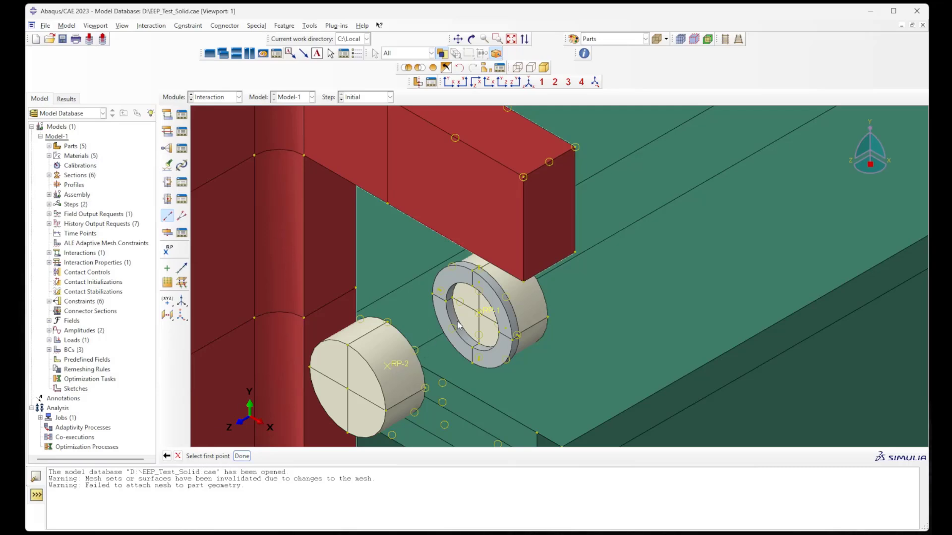
{"action": "left_click", "coordinate": [485, 316]}
{"action": "left_click", "coordinate": [404, 362]}
{"action": "left_click", "coordinate": [242, 456]}
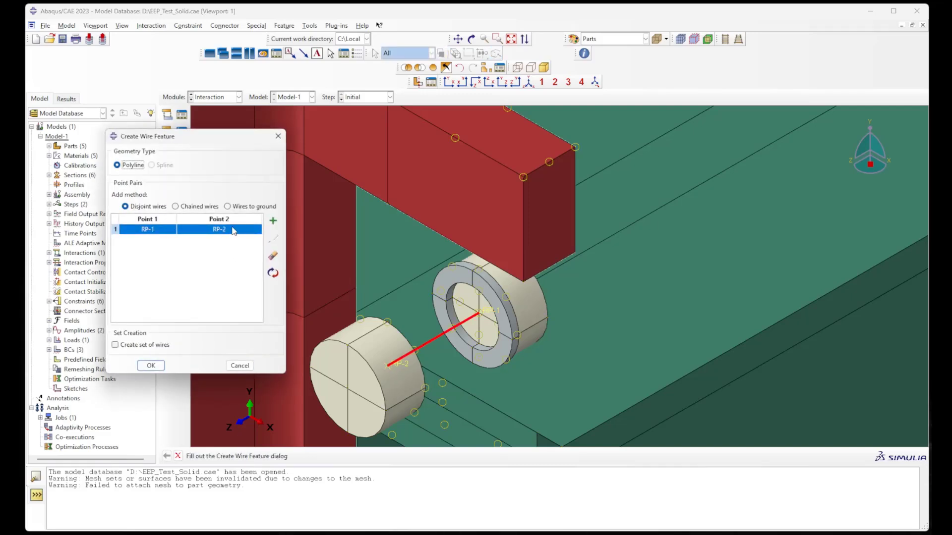
{"action": "left_click", "coordinate": [155, 367]}
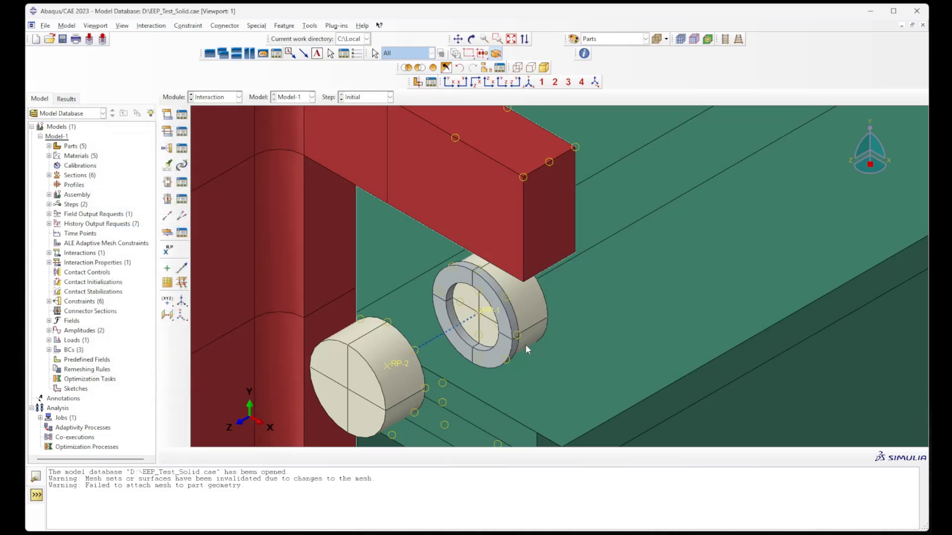
{"action": "scroll", "coordinate": [440, 340], "scroll_direction": "up", "scroll_amount": 4}
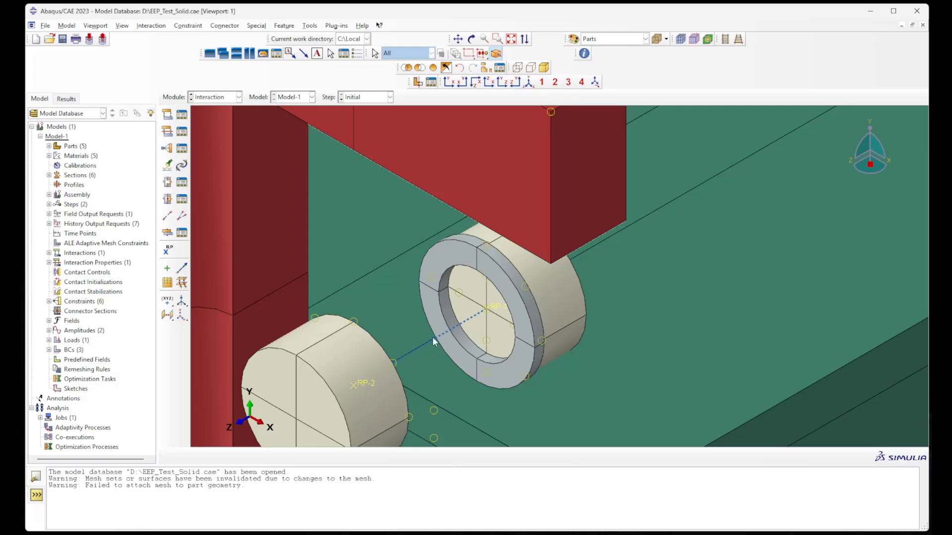
{"action": "scroll", "coordinate": [483, 298], "scroll_direction": "down", "scroll_amount": 4}
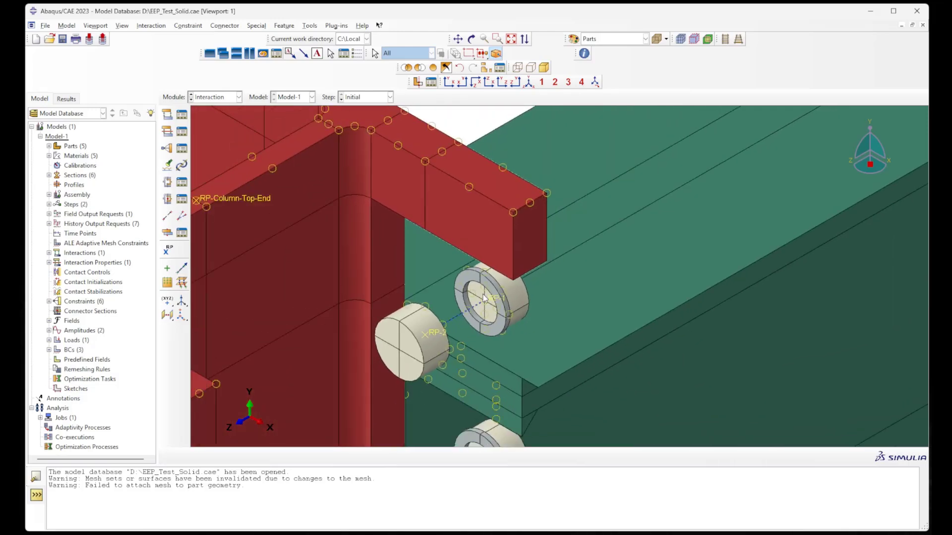
{"action": "scroll", "coordinate": [484, 297], "scroll_direction": "down", "scroll_amount": 3}
{"action": "scroll", "coordinate": [410, 343], "scroll_direction": "up", "scroll_amount": 2}
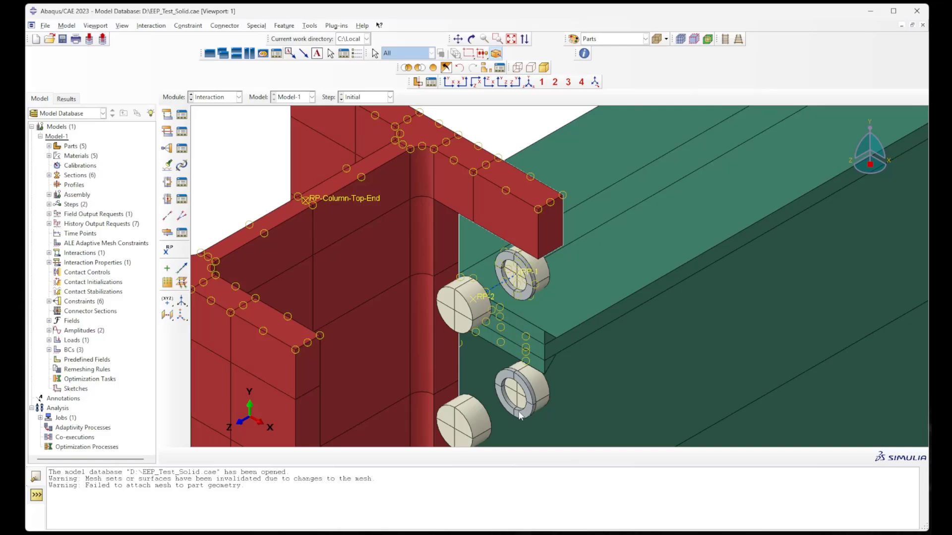
{"action": "scroll", "coordinate": [516, 414], "scroll_direction": "down", "scroll_amount": 5}
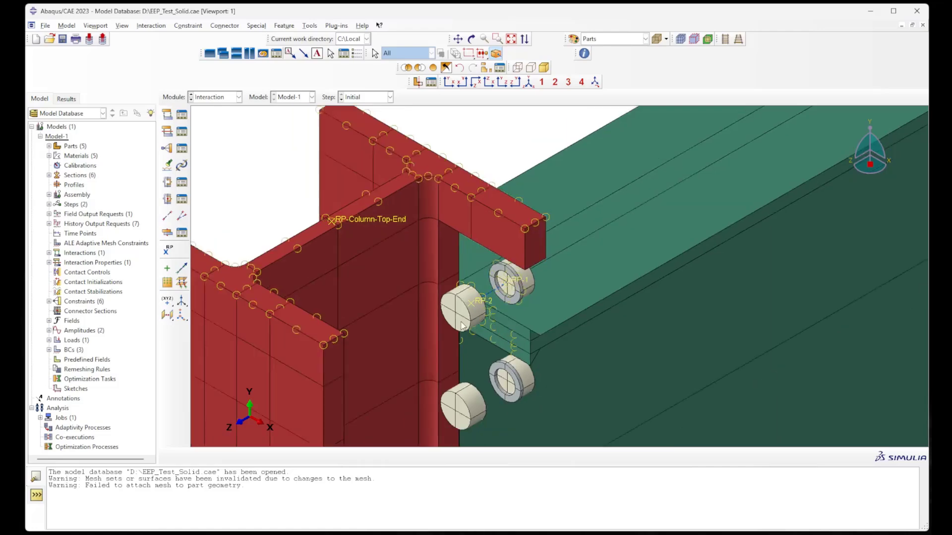
{"action": "scroll", "coordinate": [482, 381], "scroll_direction": "up", "scroll_amount": 5}
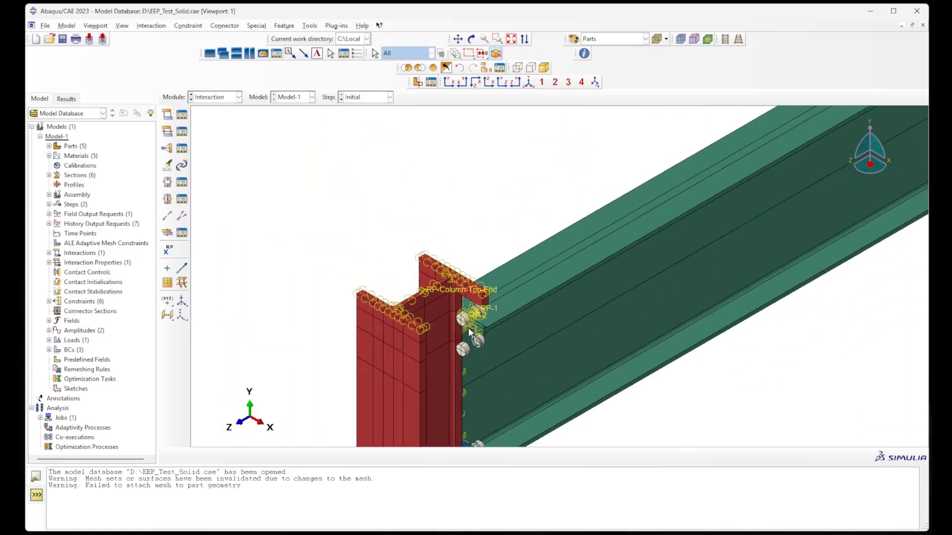
{"action": "scroll", "coordinate": [500, 303], "scroll_direction": "up", "scroll_amount": 4}
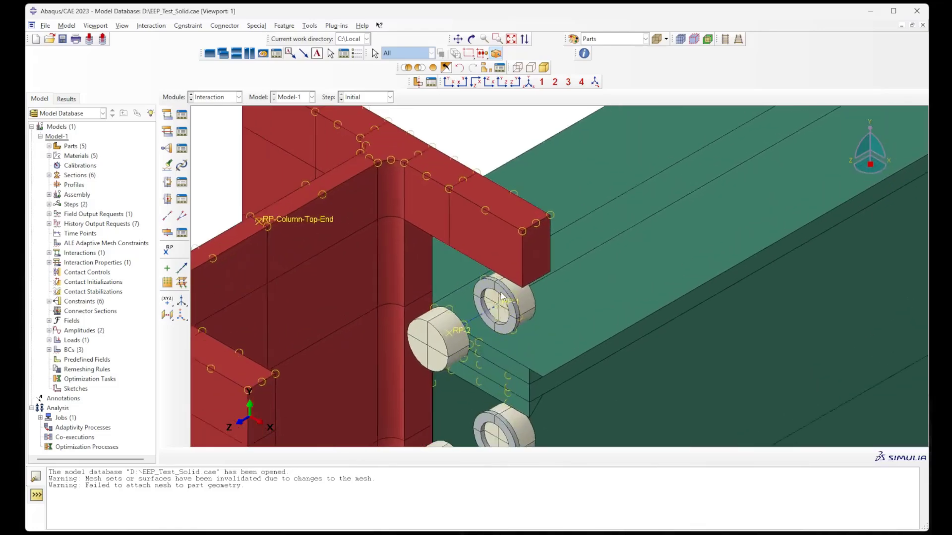
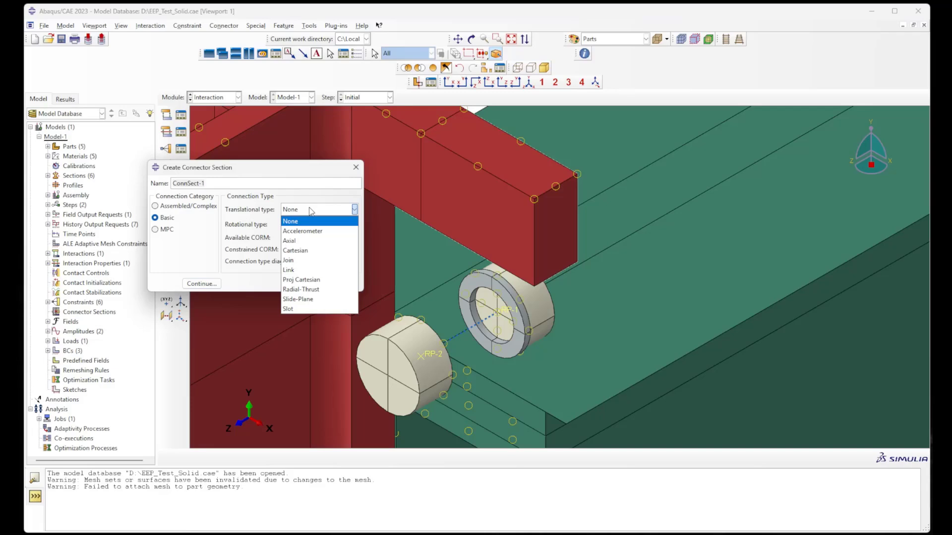
Step: Create a Basic connector section with the Axial translational type and no rotational type
{"action": "left_click", "coordinate": [302, 241]}
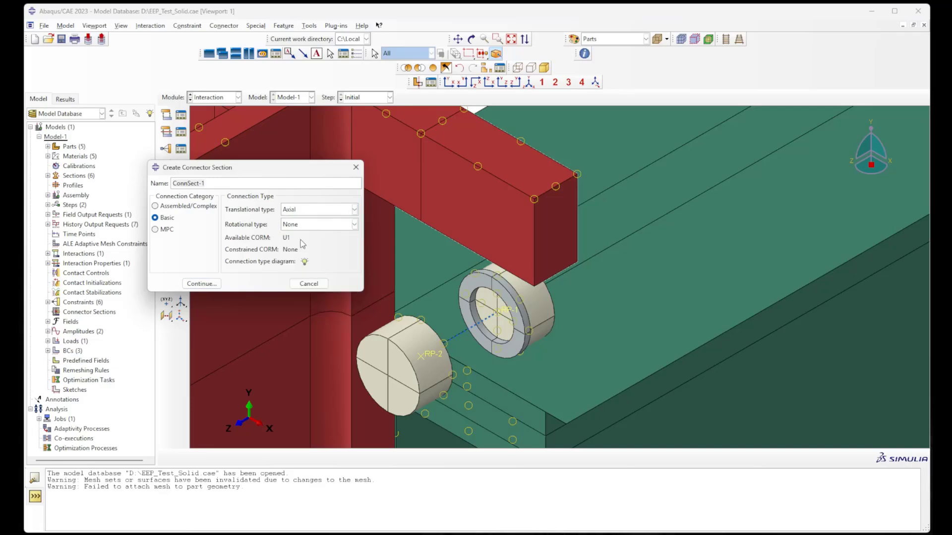
{"action": "left_click", "coordinate": [200, 284]}
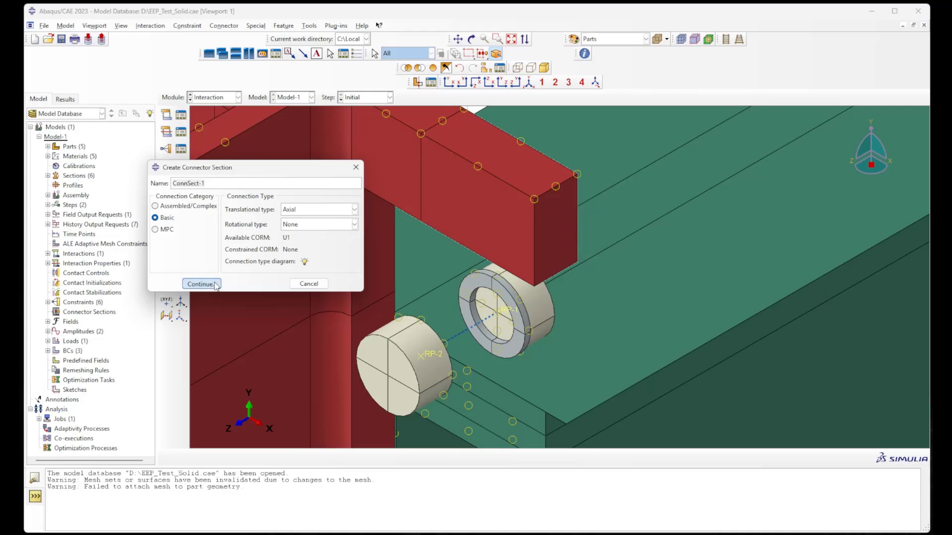
{"action": "left_click_drag", "start_coordinate": [394, 73], "coordinate": [421, 72]}
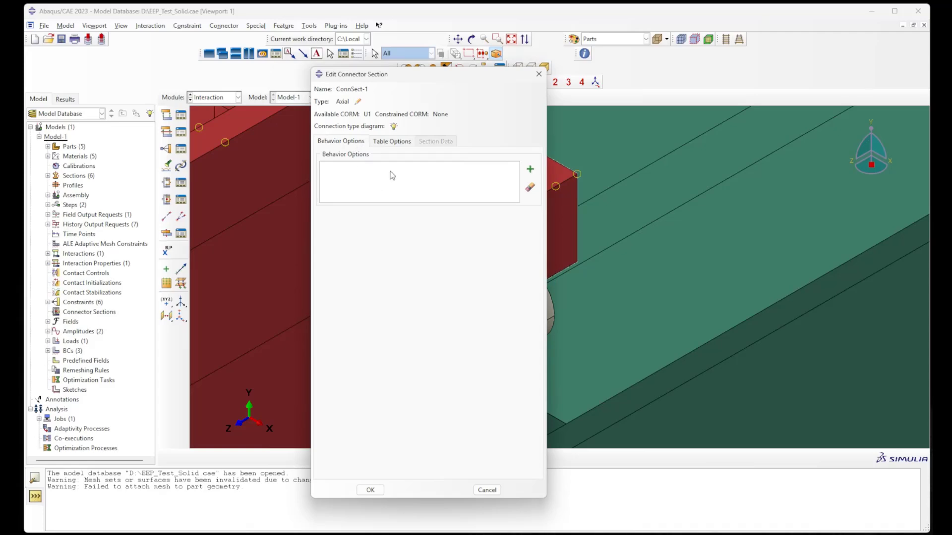
Step: Add linear, uncoupled Elasticity behavior for force component F1 to the axial connector section
{"action": "left_click", "coordinate": [530, 170]}
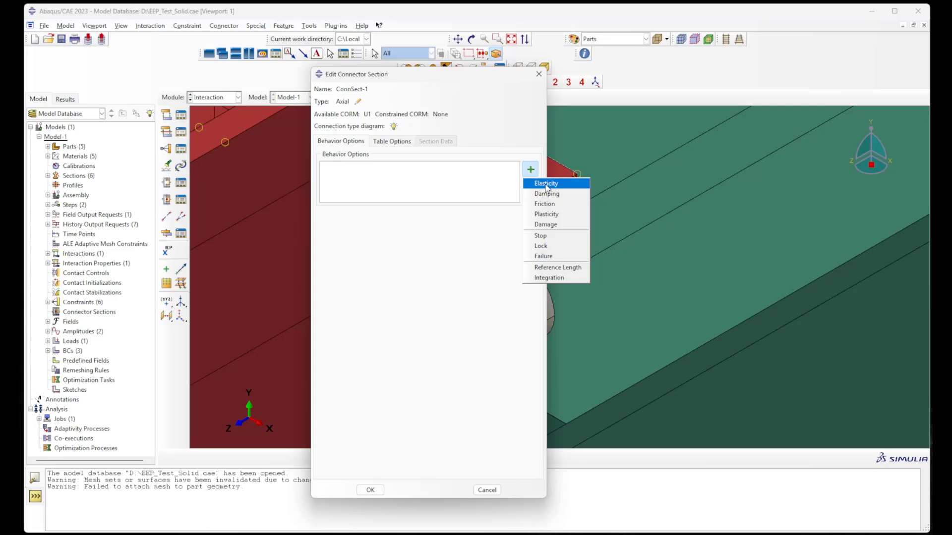
{"action": "left_click", "coordinate": [547, 185]}
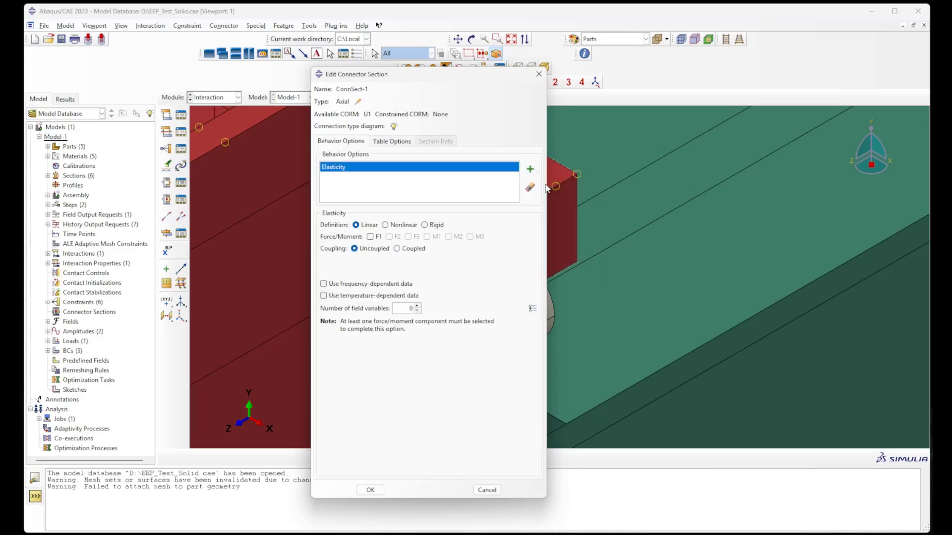
{"action": "left_click", "coordinate": [370, 237]}
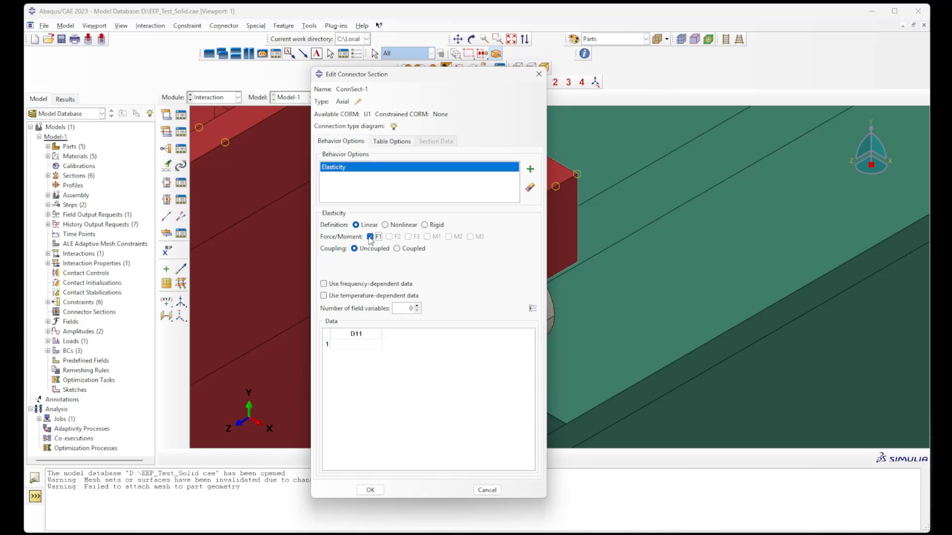
Step: Look up the elastic stiffness in the Snipping Tool bolt data image and set the elasticity value D11 to 490000
{"action": "left_click", "coordinate": [364, 344]}
{"action": "key", "text": "alt+Tab"}
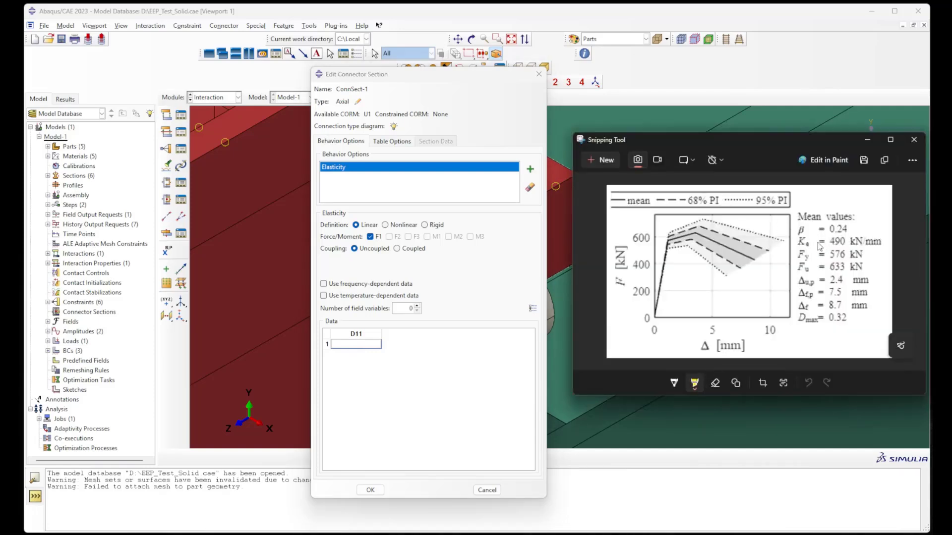
{"action": "left_click_drag", "start_coordinate": [797, 242], "coordinate": [884, 244]}
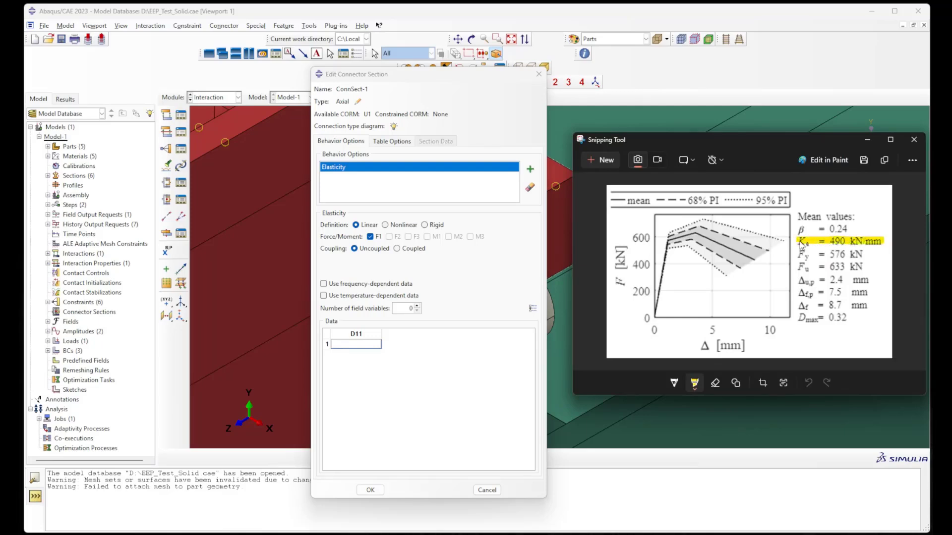
{"action": "left_click", "coordinate": [356, 344]}
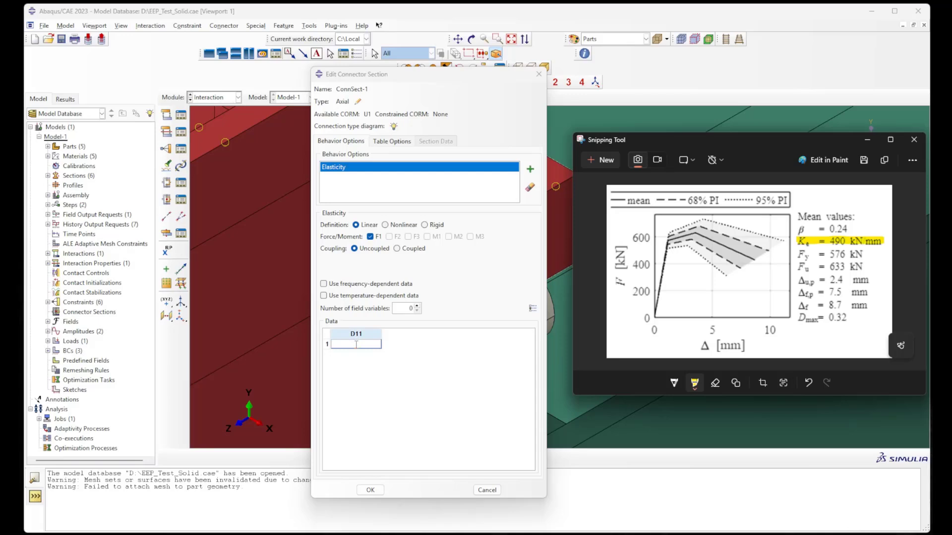
{"action": "key", "text": "alt+Tab"}
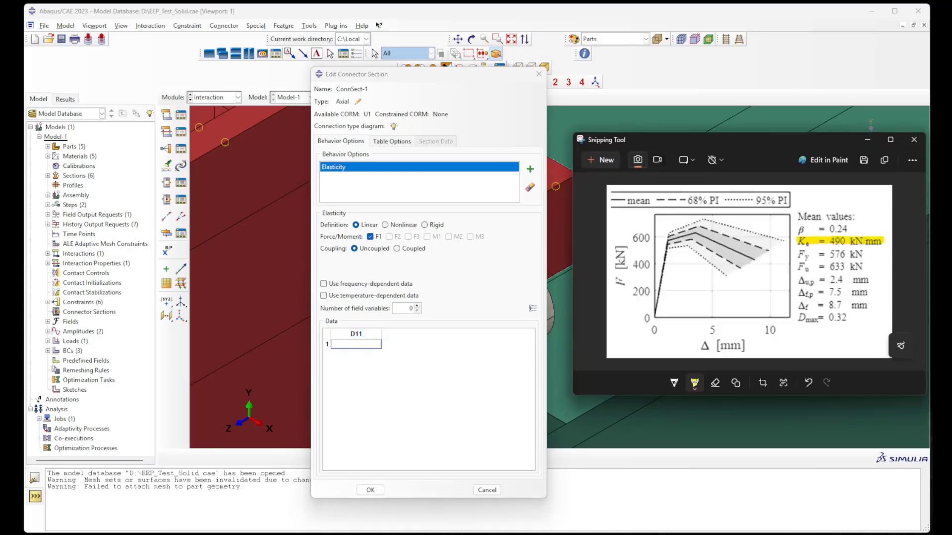
{"action": "key", "text": "alt+Tab"}
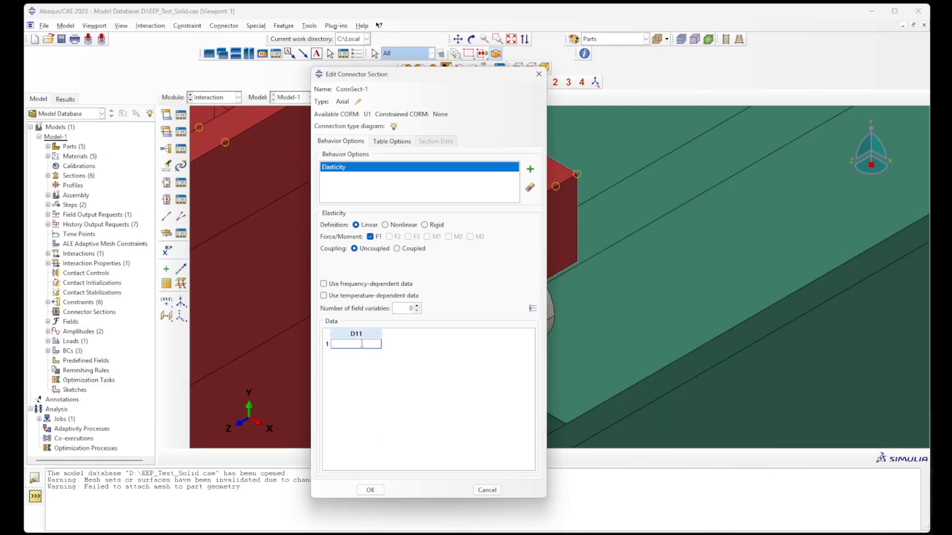
{"action": "type", "text": "490000"}
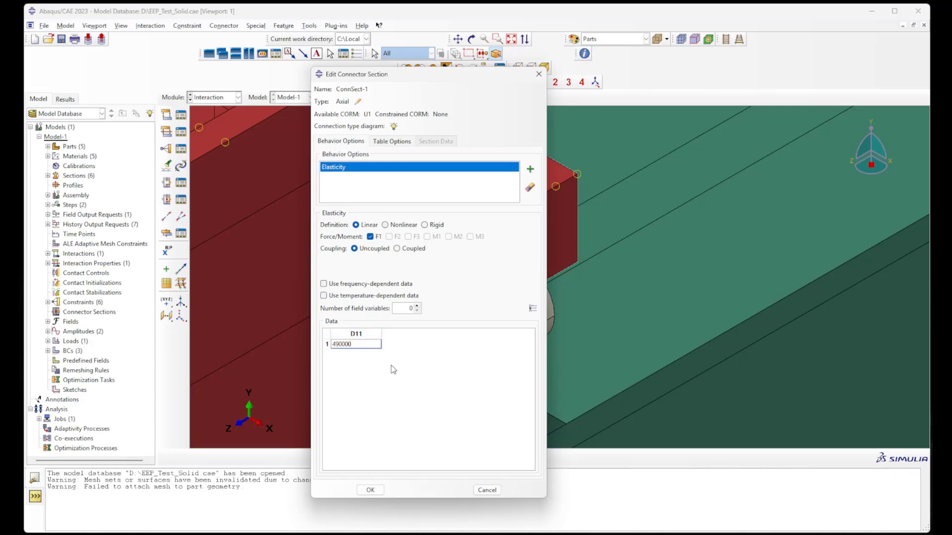
{"action": "key", "text": "Return"}
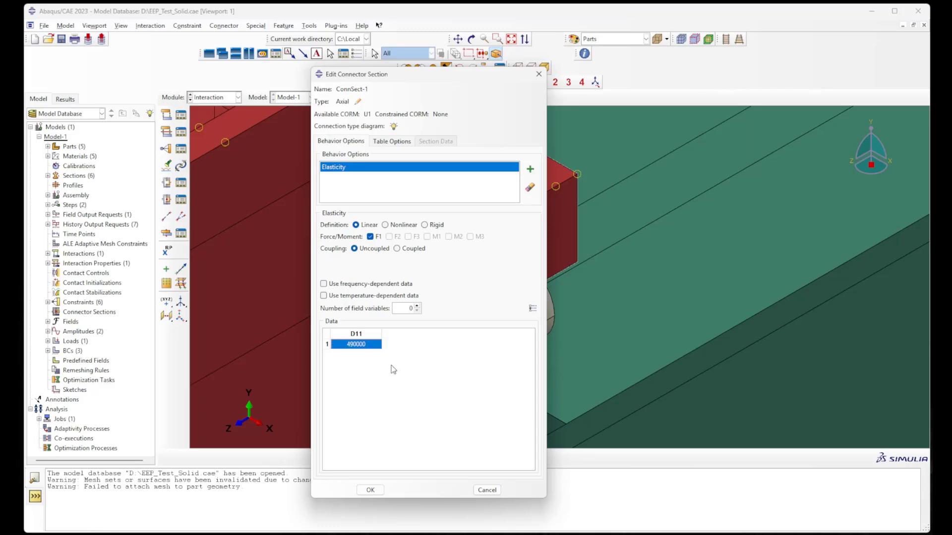
Step: Add uncoupled Plasticity behavior for force component F1 with tabular isotropic hardening to the connector section
{"action": "left_click", "coordinate": [530, 170]}
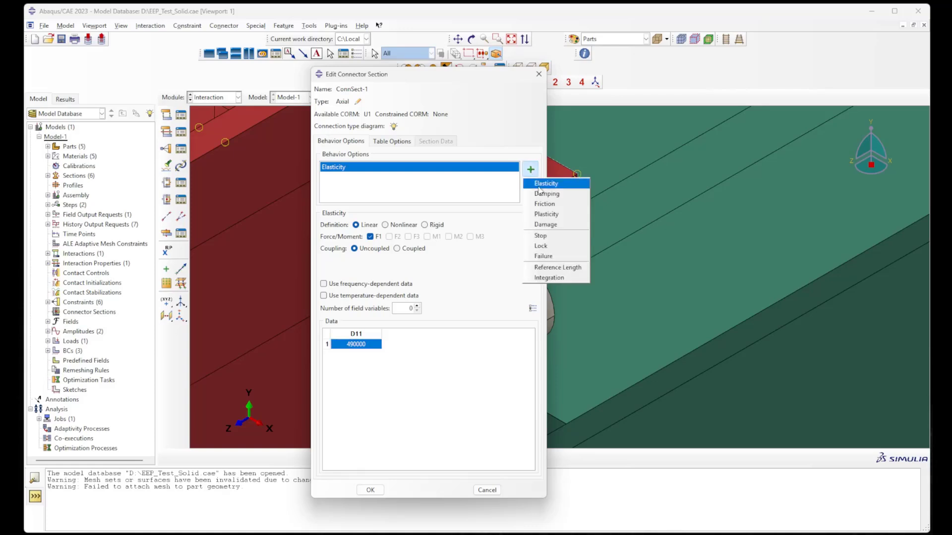
{"action": "left_click", "coordinate": [551, 216]}
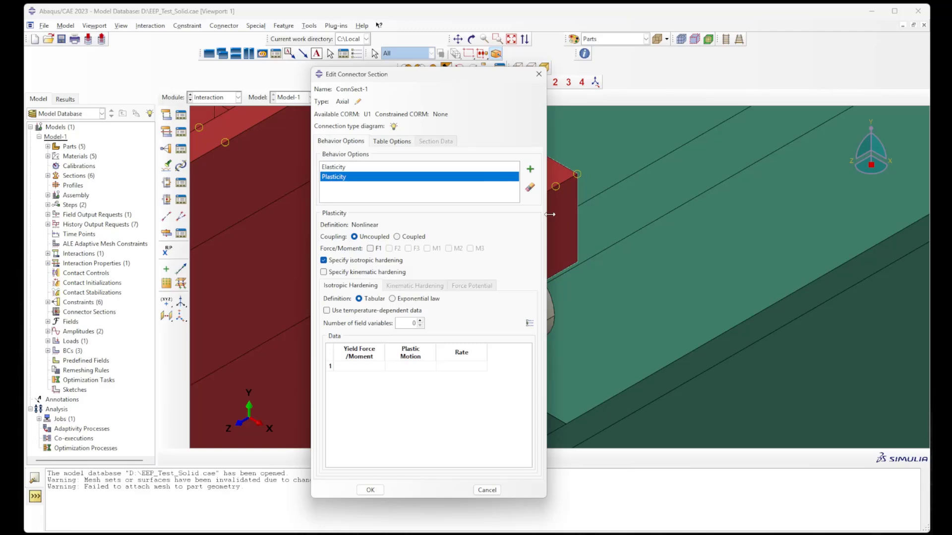
{"action": "left_click", "coordinate": [370, 248]}
Step: Look up the yield force in the Snipping Tool image, undoing its highlight, and set the first Yield Force/Moment entry to 576000
{"action": "left_click", "coordinate": [358, 367]}
{"action": "left_click", "coordinate": [417, 367]}
{"action": "key", "text": "alt+Tab"}
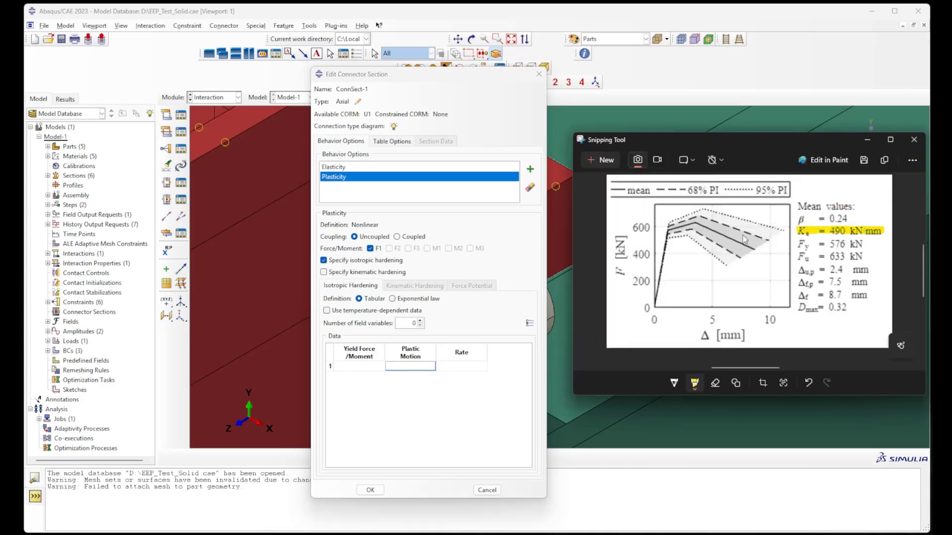
{"action": "key", "text": "ctrl+z"}
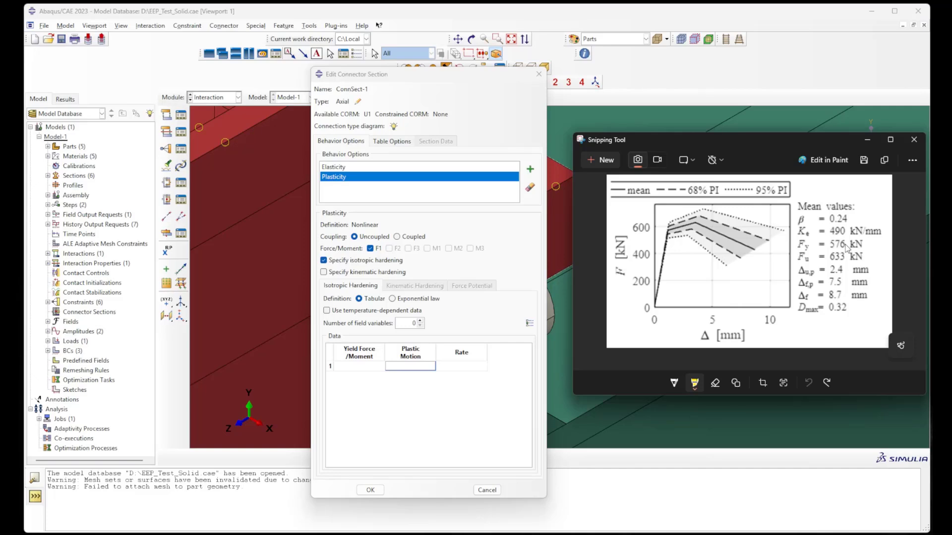
{"action": "left_click", "coordinate": [370, 365]}
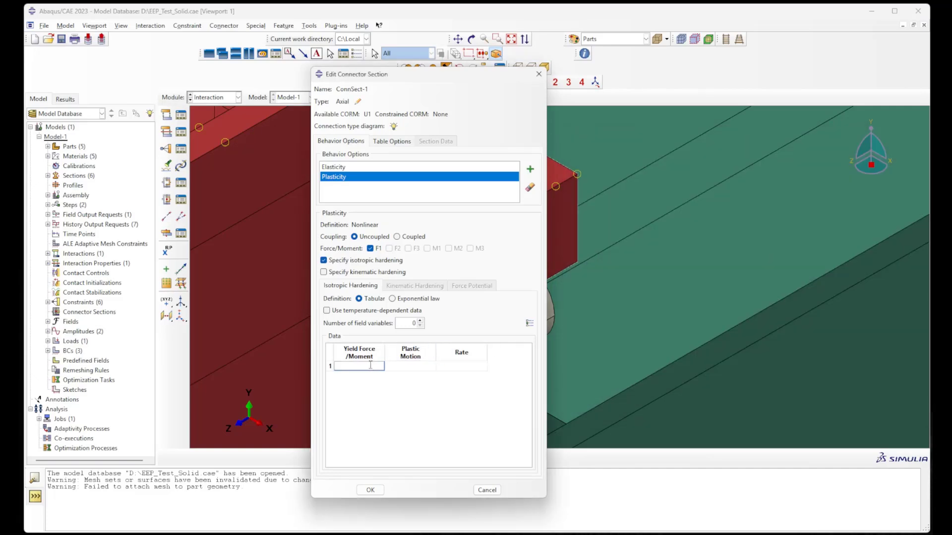
{"action": "type", "text": "576000"}
{"action": "key", "text": "Return"}
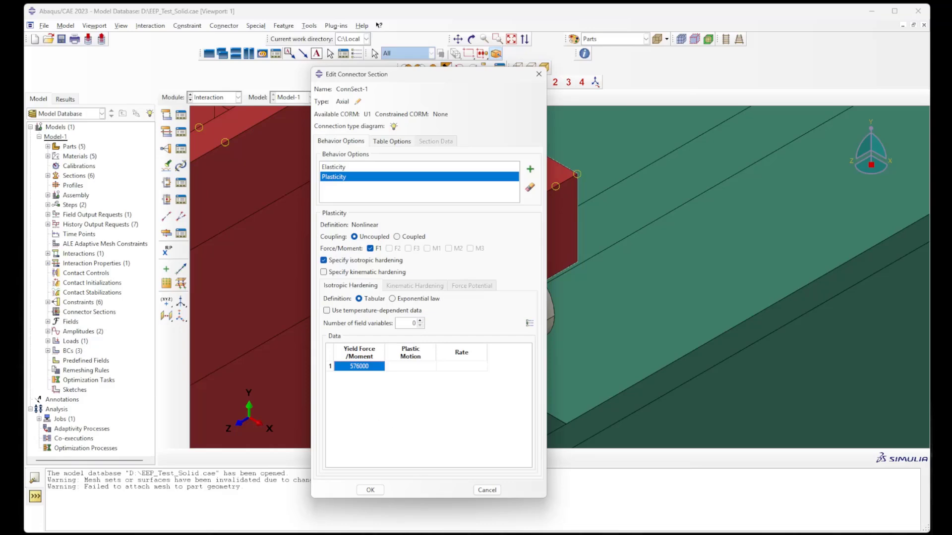
Step: Mark the plastic deformation at ultimate force in the Snipping Tool image and set the first Plastic Motion entry of the hardening table to 2.4
{"action": "left_click", "coordinate": [600, 534]}
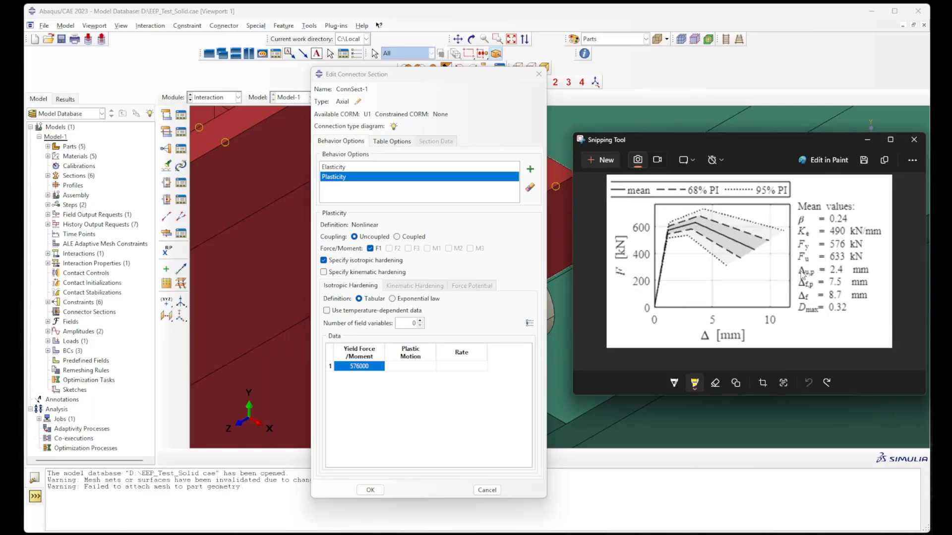
{"action": "mouse_move", "coordinate": [799, 270]}
{"action": "left_mouse_down"}
{"action": "mouse_move", "coordinate": [865, 271]}
{"action": "mouse_move", "coordinate": [799, 271]}
{"action": "left_mouse_up"}
{"action": "left_click", "coordinate": [419, 367]}
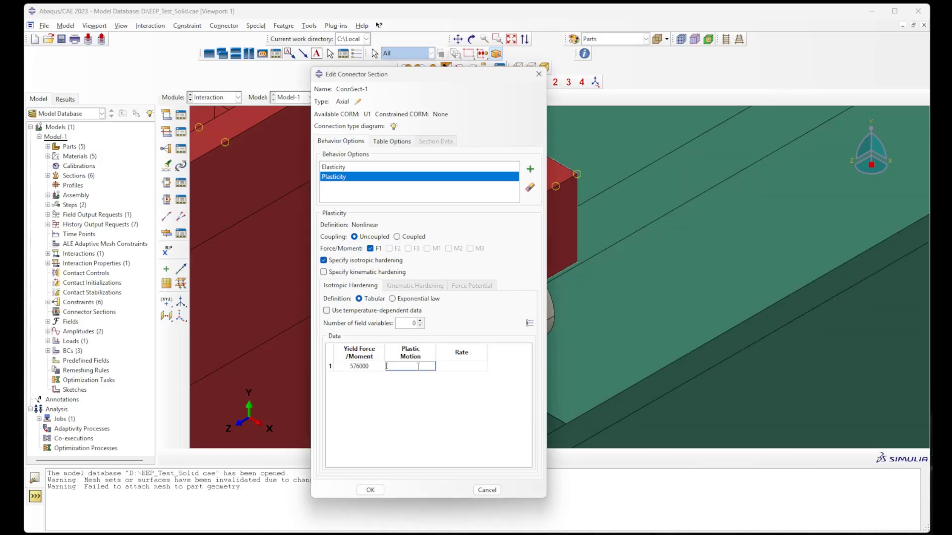
{"action": "type", "text": "2.4"}
{"action": "key", "text": "Return"}
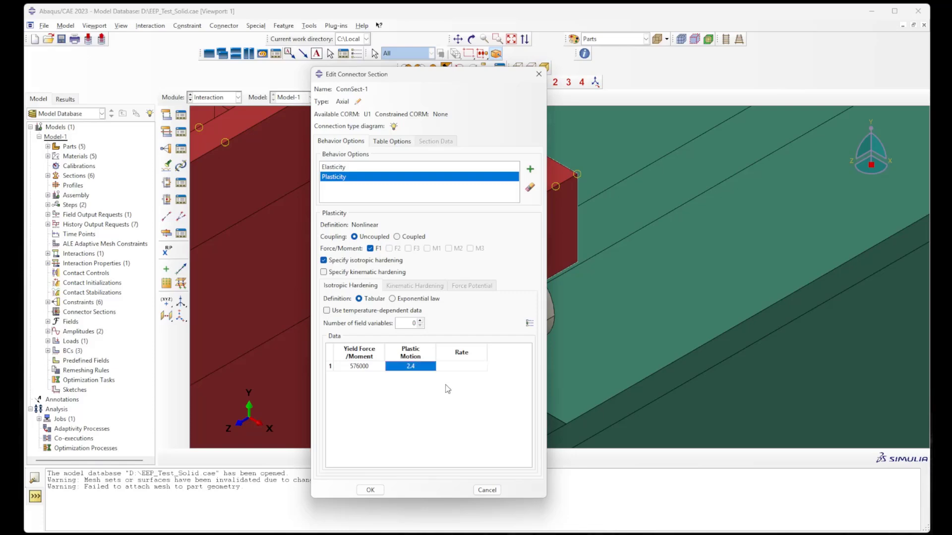
{"action": "left_click", "coordinate": [470, 367]}
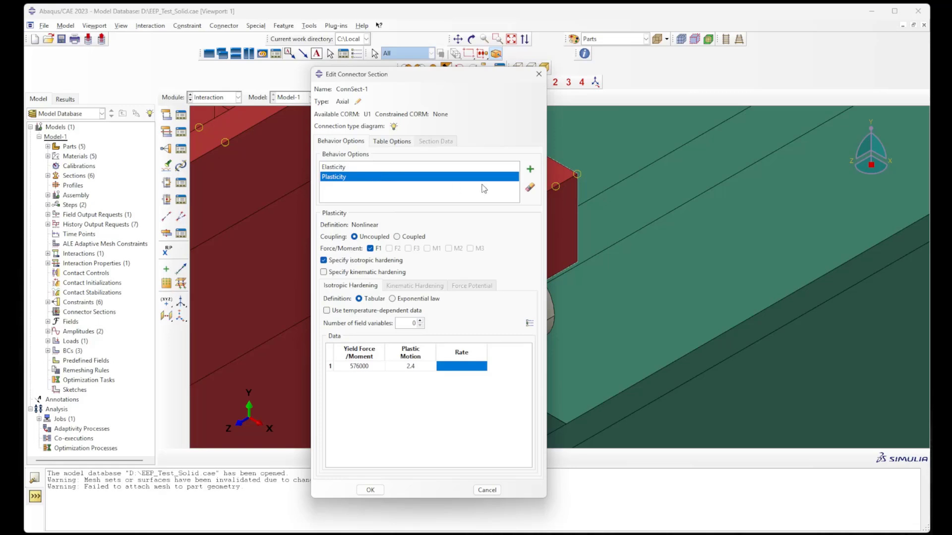
Step: Add uncoupled Damage behavior for force component F1 to the connector section, using plastic motion as the initiation criterion
{"action": "left_click", "coordinate": [530, 170]}
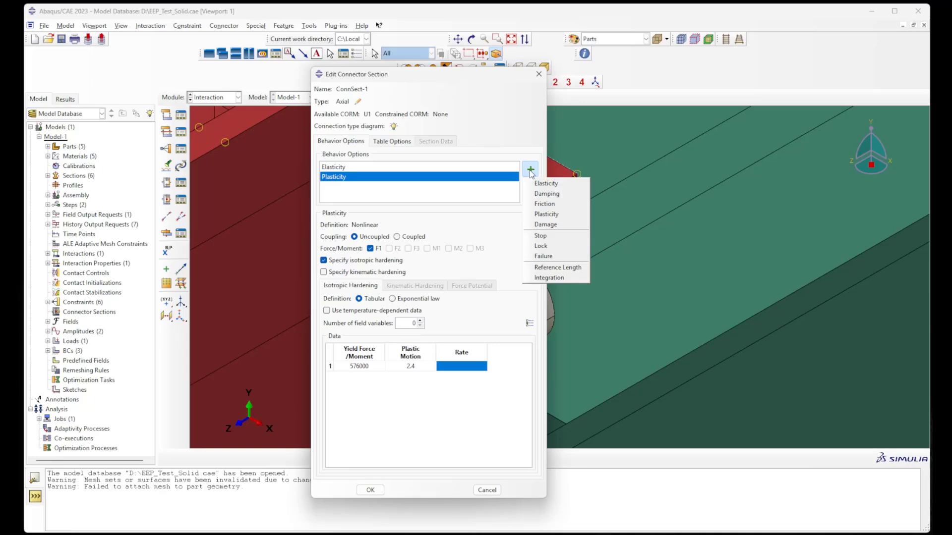
{"action": "left_click", "coordinate": [546, 225]}
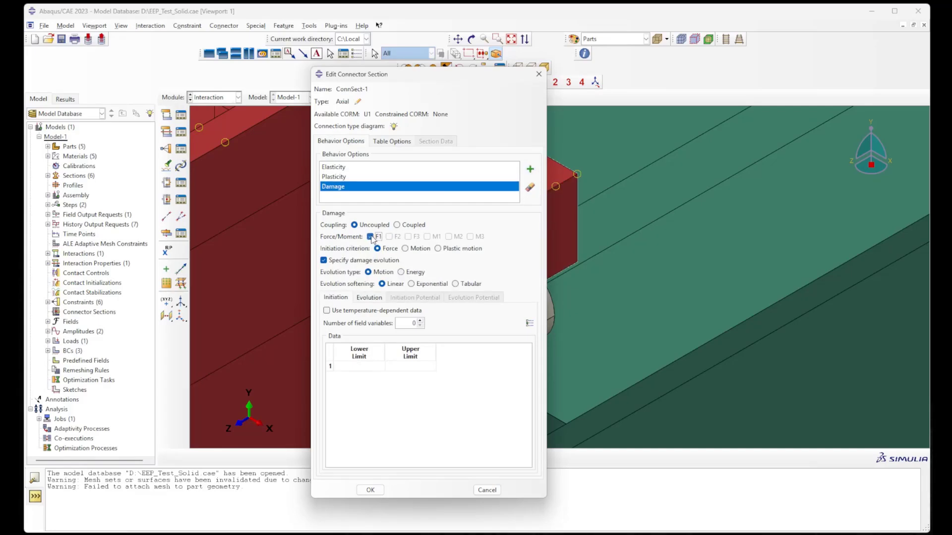
{"action": "left_click", "coordinate": [371, 237]}
{"action": "left_click", "coordinate": [438, 250]}
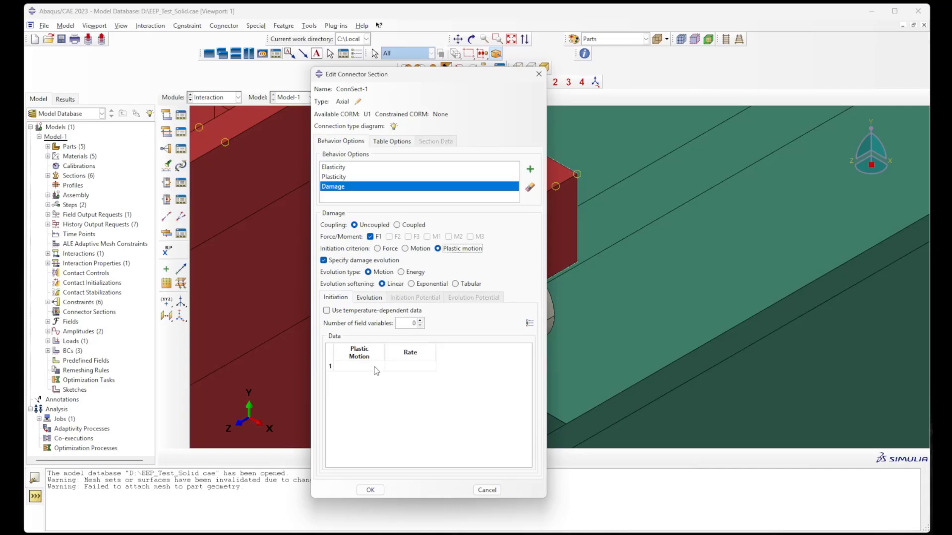
Step: Check the ultimate plastic deformation in the Snipping Tool image and set the damage initiation Plastic Motion to 2.4
{"action": "key", "text": "alt+Tab"}
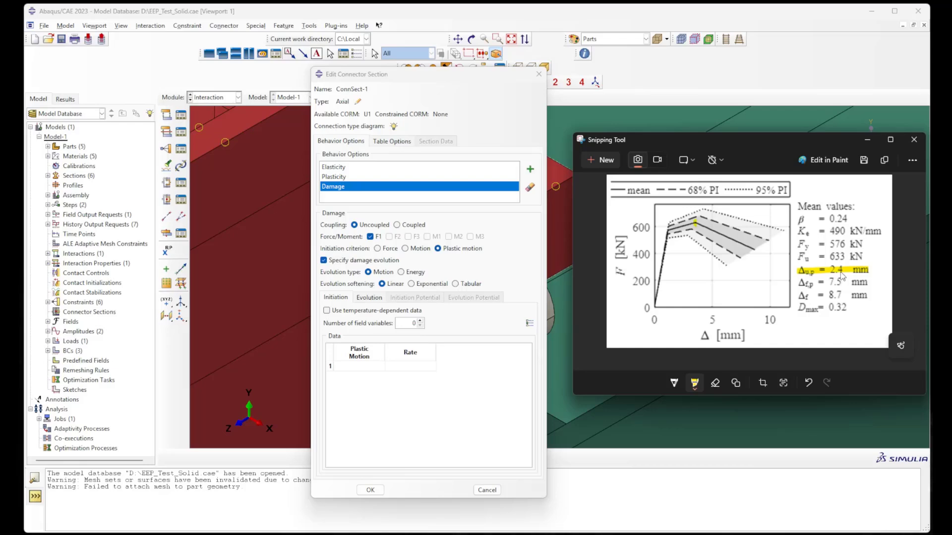
{"action": "left_click", "coordinate": [364, 367]}
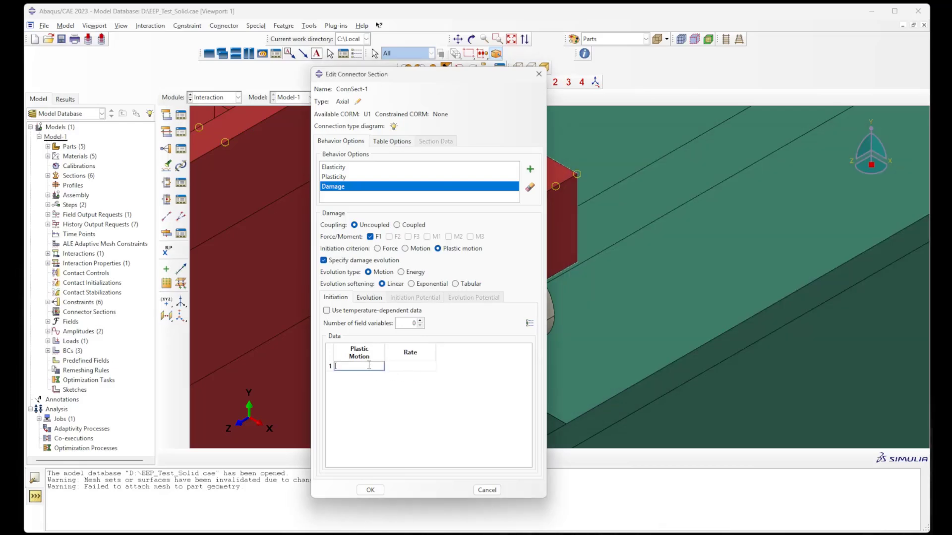
{"action": "type", "text": "2.4"}
{"action": "left_click", "coordinate": [408, 366]}
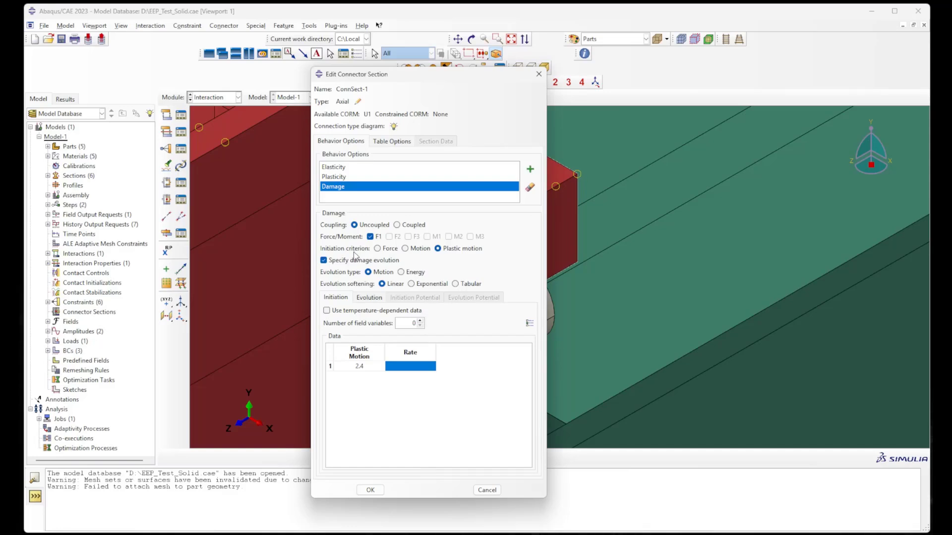
Step: Set the damage evolution softening to Tabular, enter damage variable 0 at plastic motion 2.4, and add a second data row
{"action": "left_click", "coordinate": [371, 301]}
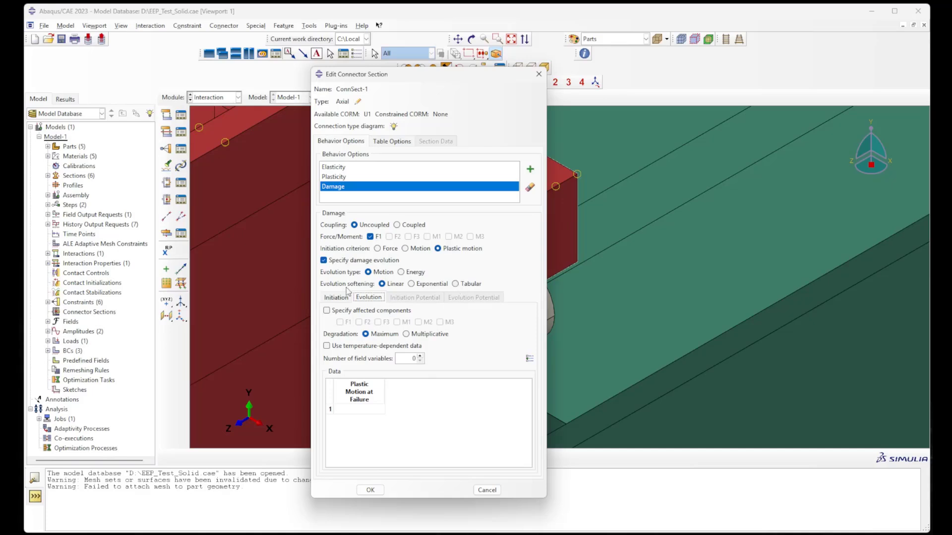
{"action": "left_click", "coordinate": [455, 284]}
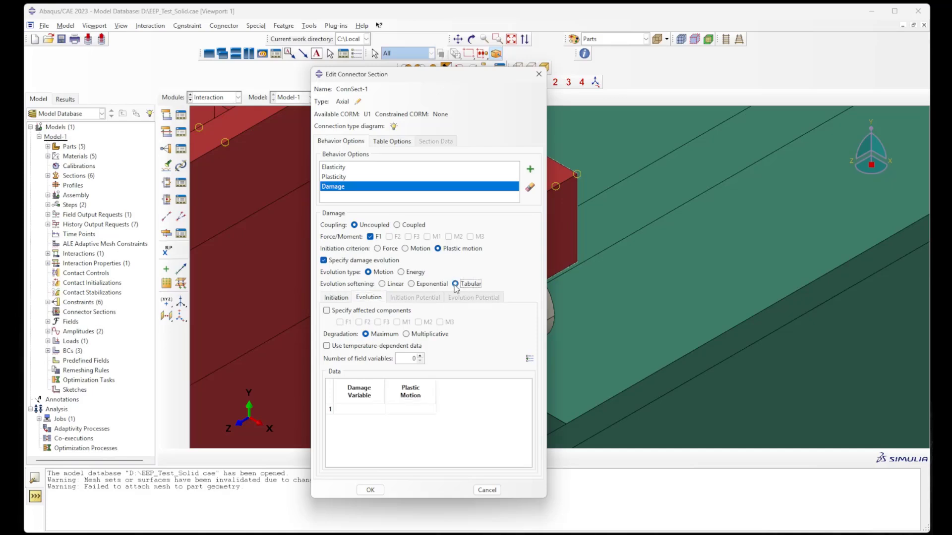
{"action": "left_click", "coordinate": [359, 409]}
{"action": "left_click", "coordinate": [408, 410]}
{"action": "left_click", "coordinate": [354, 409]}
{"action": "type", "text": "0"}
{"action": "left_click", "coordinate": [399, 408]}
{"action": "type", "text": "1"}
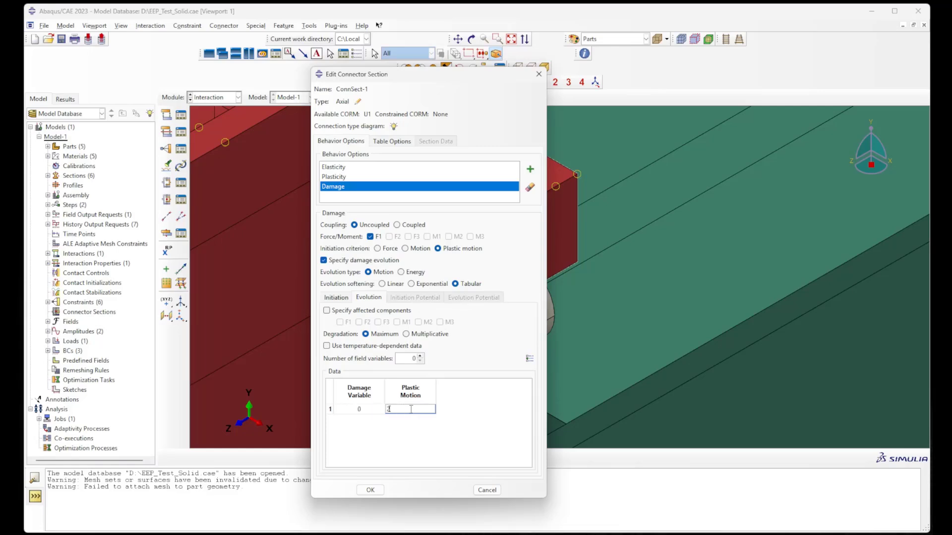
{"action": "type", "text": ".4"}
{"action": "key", "text": "Return"}
{"action": "left_click", "coordinate": [425, 410]}
{"action": "double_click", "coordinate": [425, 409]}
{"action": "key", "text": "Tab"}
Step: Mark the softening branch, its end drop and the maximum damage in the Snipping Tool image, and set the second Damage Variable to 0.32
{"action": "key", "text": "alt+Tab"}
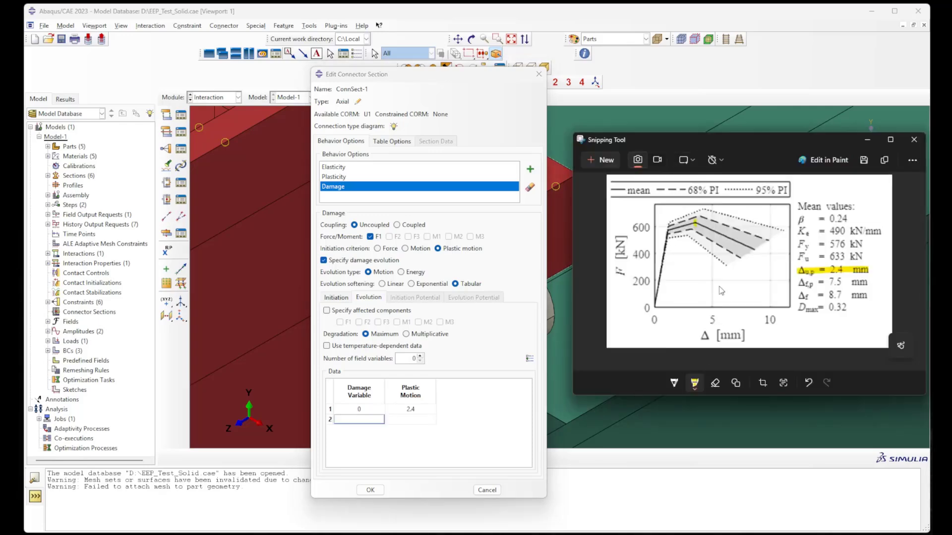
{"action": "left_click_drag", "start_coordinate": [695, 221], "coordinate": [753, 250]}
{"action": "left_click_drag", "start_coordinate": [847, 308], "coordinate": [799, 308]}
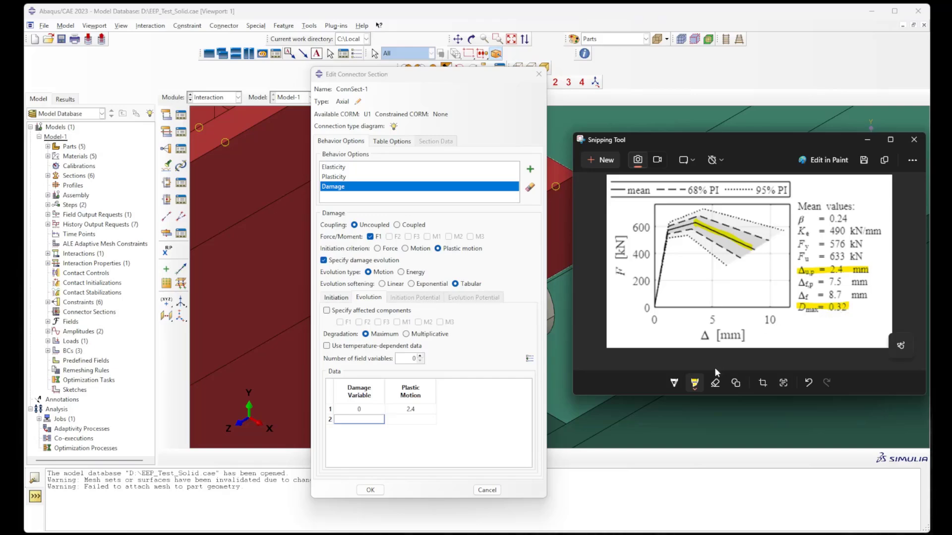
{"action": "left_click", "coordinate": [695, 383]}
{"action": "left_click", "coordinate": [707, 424]}
{"action": "mouse_move", "coordinate": [753, 248]}
{"action": "left_mouse_down"}
{"action": "mouse_move", "coordinate": [759, 290]}
{"action": "mouse_move", "coordinate": [747, 299]}
{"action": "left_mouse_up"}
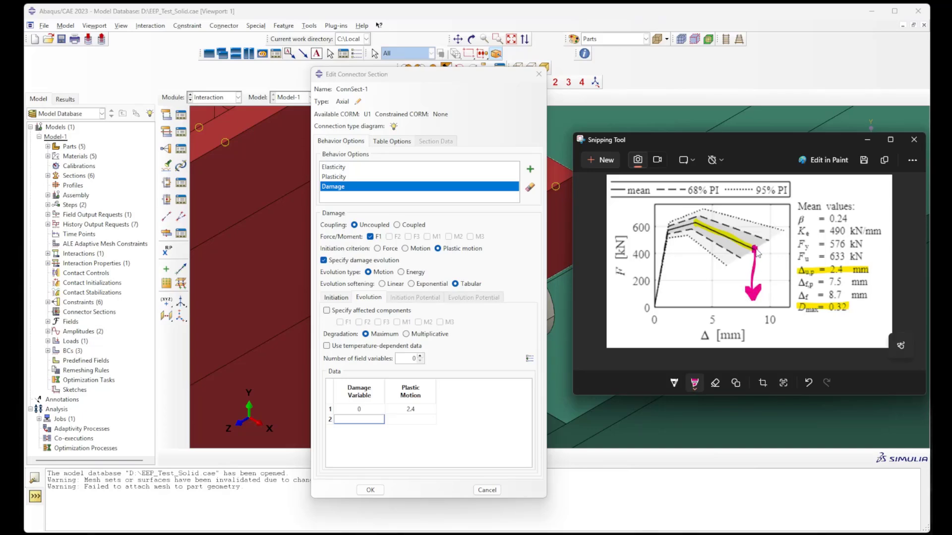
{"action": "left_click", "coordinate": [372, 419]}
{"action": "type", "text": "0.32"}
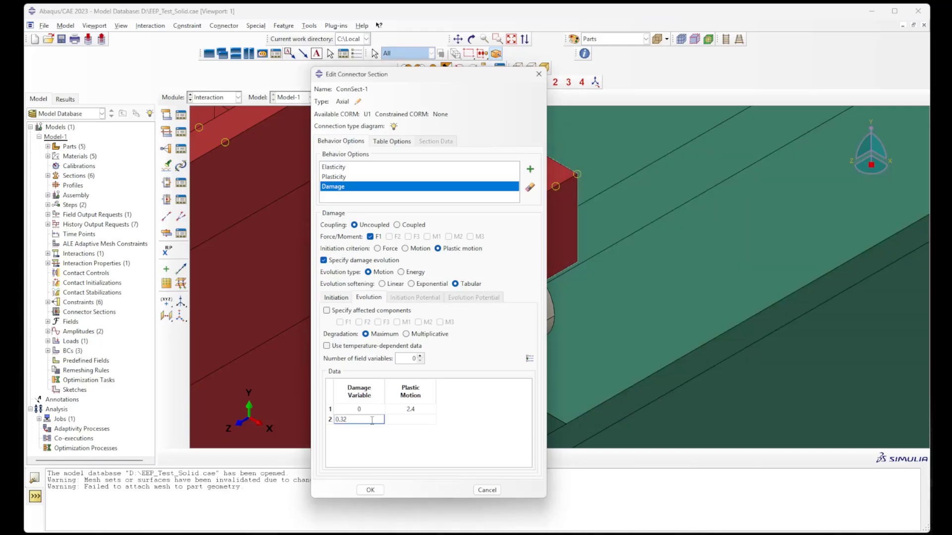
Step: Mark the post-peak plastic range and the plastic deformation at failure in the Snipping Tool image, and set the second row's Plastic Motion to 5.1
{"action": "left_click", "coordinate": [417, 420]}
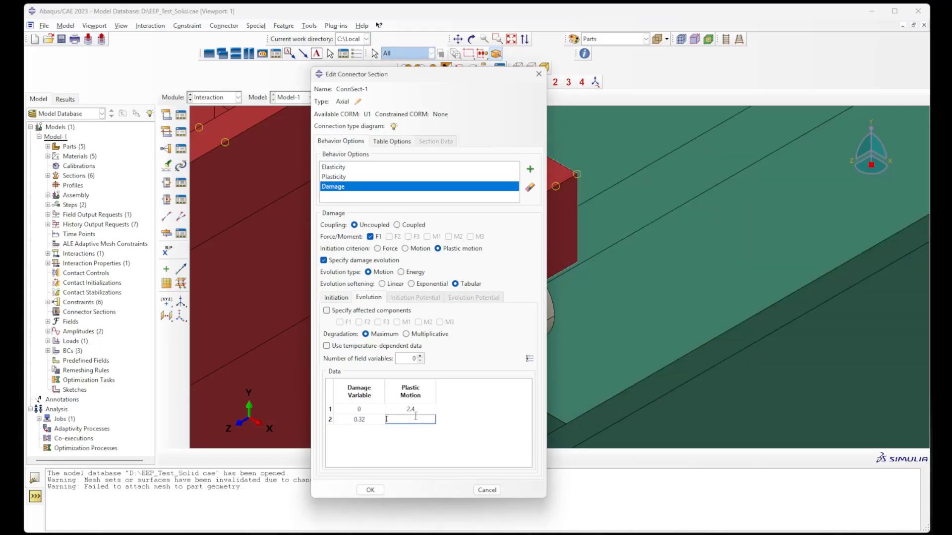
{"action": "key", "text": "alt+Tab"}
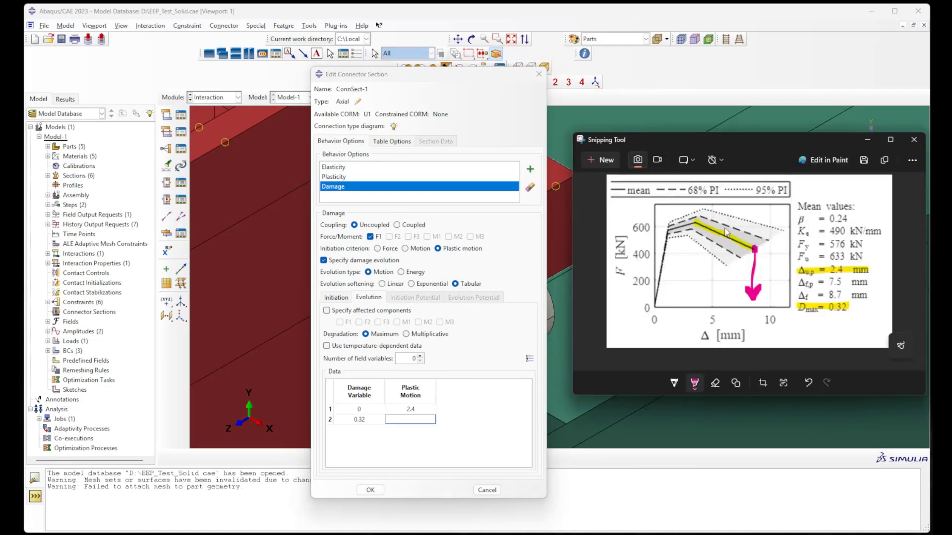
{"action": "mouse_move", "coordinate": [694, 253]}
{"action": "left_mouse_down"}
{"action": "mouse_move", "coordinate": [697, 262]}
{"action": "mouse_move", "coordinate": [749, 250]}
{"action": "mouse_move", "coordinate": [743, 263]}
{"action": "left_mouse_up"}
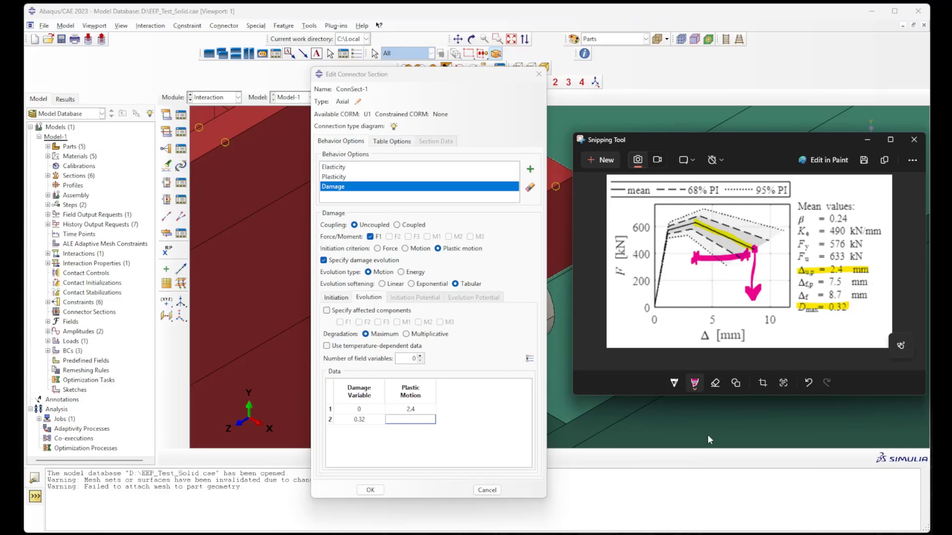
{"action": "left_click", "coordinate": [695, 383]}
{"action": "left_click", "coordinate": [629, 429]}
{"action": "left_click_drag", "start_coordinate": [797, 284], "coordinate": [860, 287]}
{"action": "left_click", "coordinate": [418, 421]}
{"action": "type", "text": "5"}
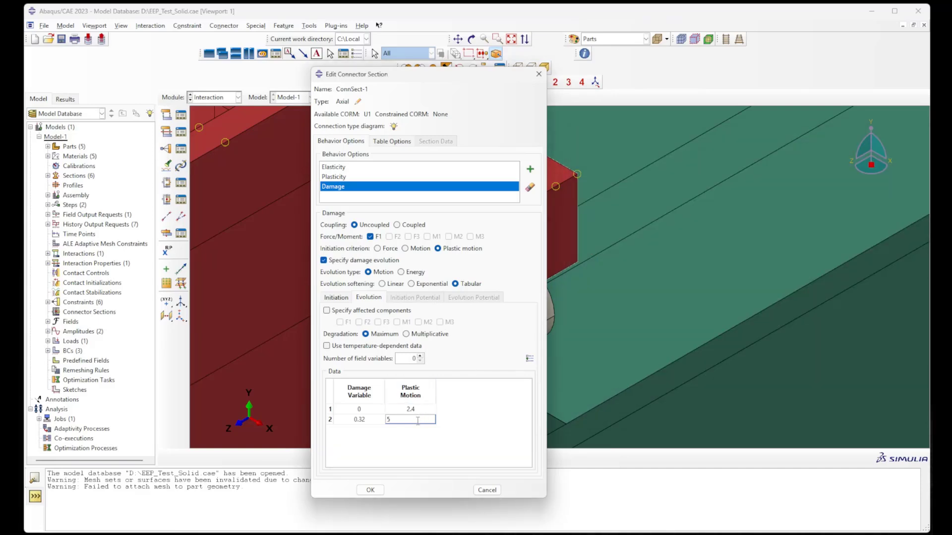
{"action": "type", "text": ".1"}
Step: Add a third damage evolution row with damage variable 1 and plastic motion 5.15, marking the drop to zero force in the image, and save the connector section
{"action": "left_click", "coordinate": [473, 423]}
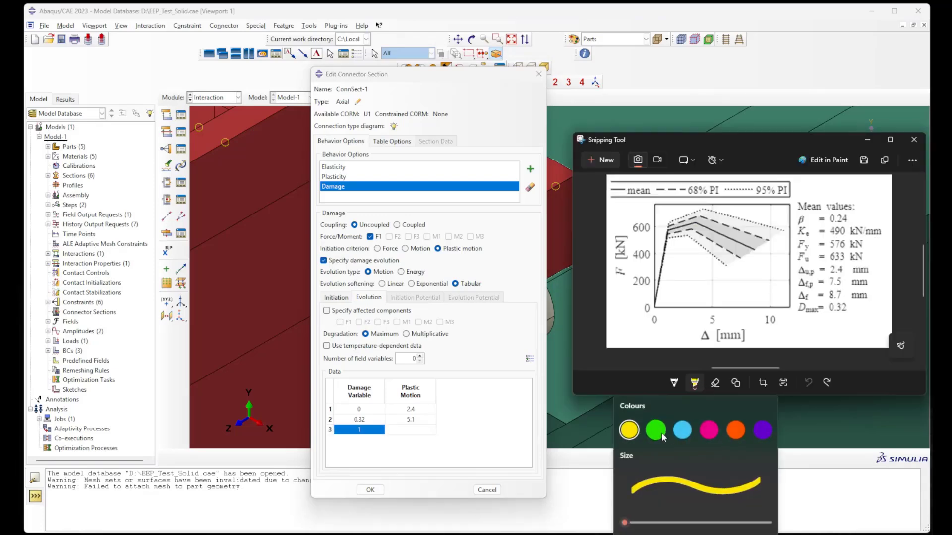
{"action": "left_click", "coordinate": [714, 433]}
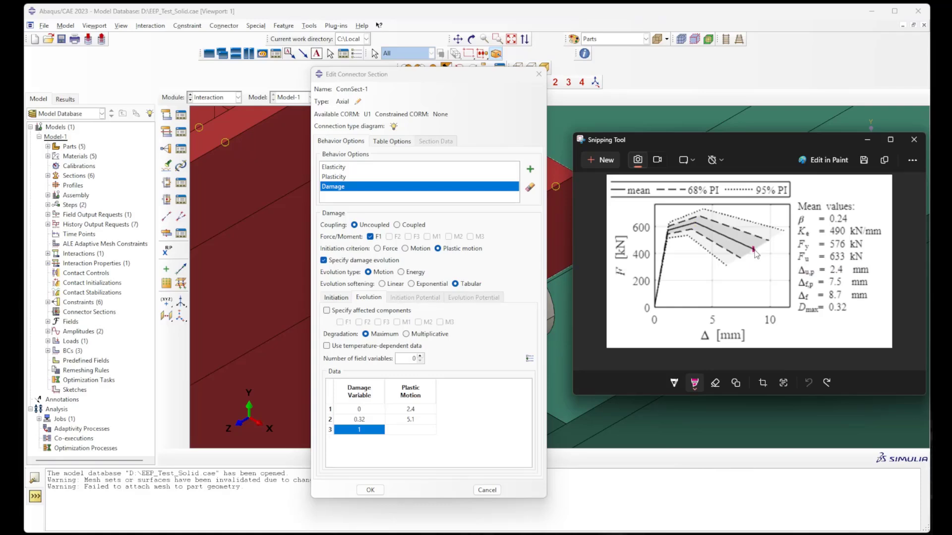
{"action": "left_click_drag", "start_coordinate": [755, 252], "coordinate": [770, 307]}
{"action": "double_click", "coordinate": [422, 430]}
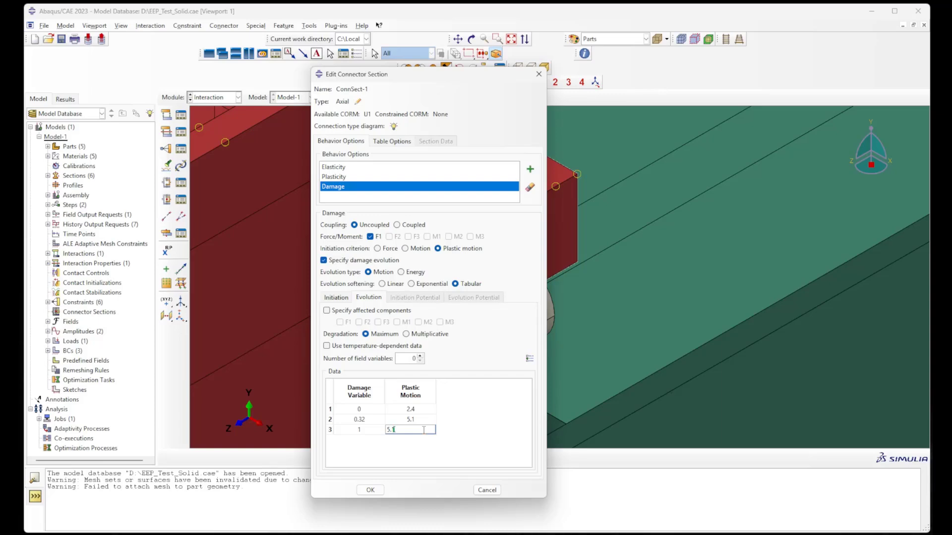
{"action": "type", "text": "5"}
{"action": "key", "text": "Return"}
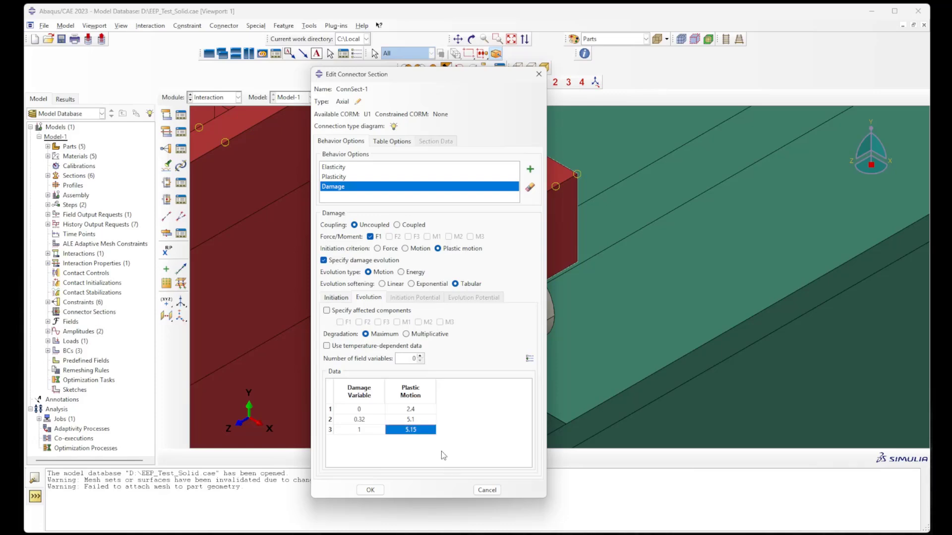
{"action": "left_click", "coordinate": [376, 491]}
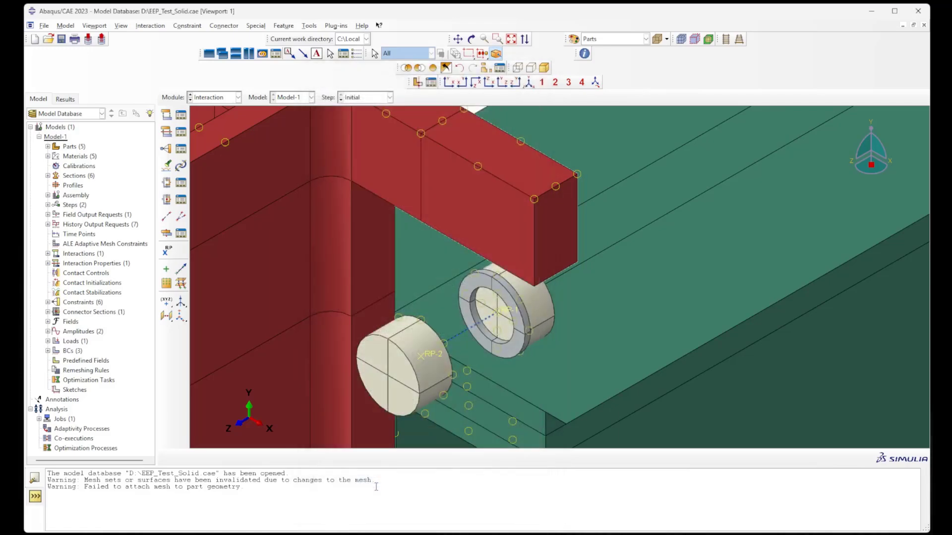
Step: Assign the connector section ConnSect-1 to the wire between RP-1 and RP-2
{"action": "left_click", "coordinate": [166, 184]}
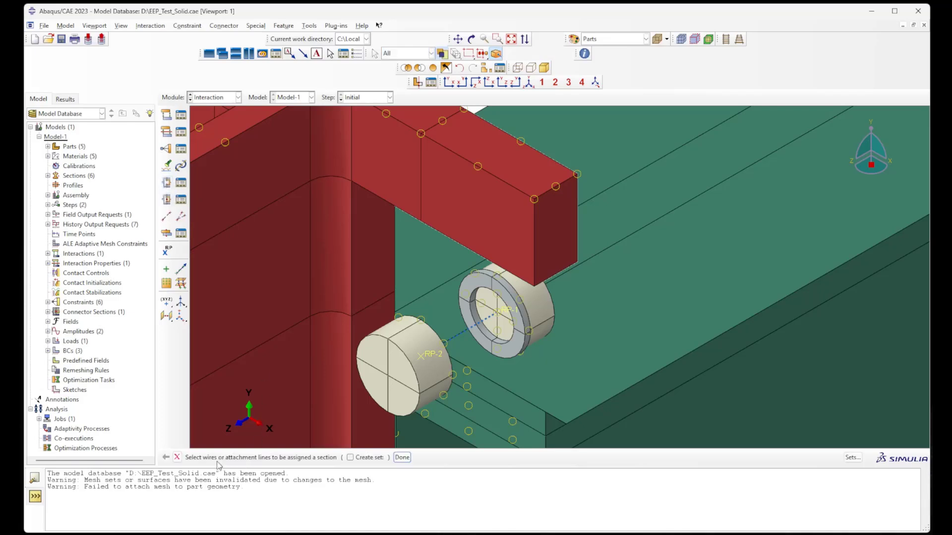
{"action": "left_click", "coordinate": [465, 329]}
{"action": "left_click", "coordinate": [402, 458]}
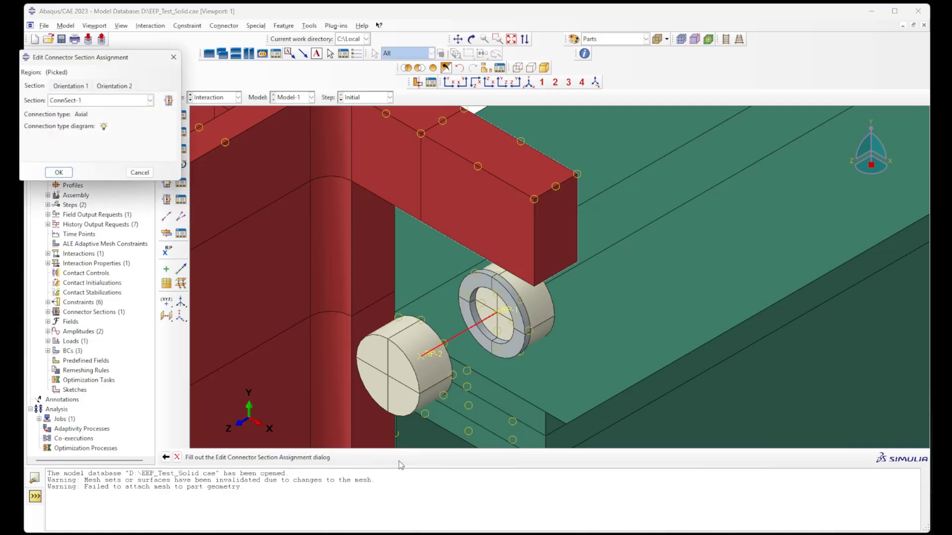
{"action": "left_click_drag", "start_coordinate": [100, 58], "coordinate": [303, 191]}
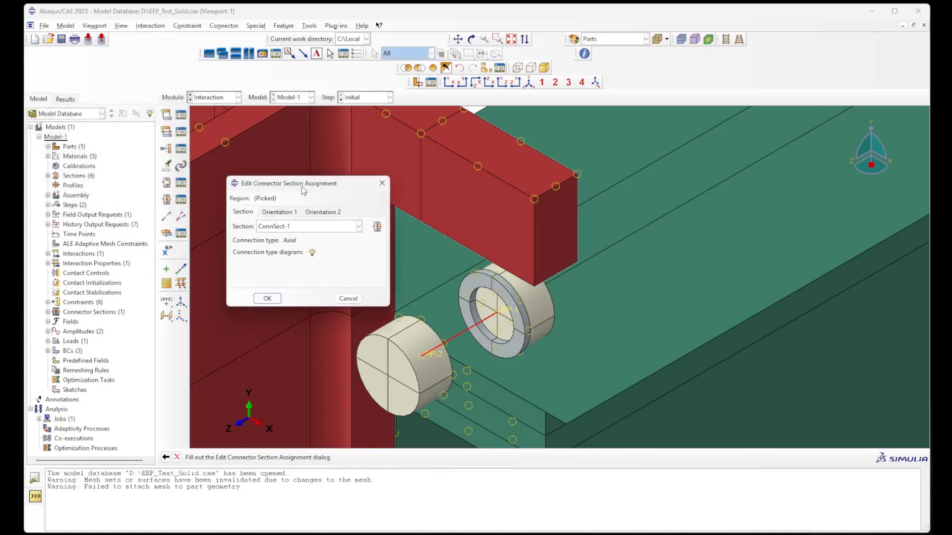
{"action": "left_click", "coordinate": [299, 227]}
{"action": "left_click", "coordinate": [305, 226]}
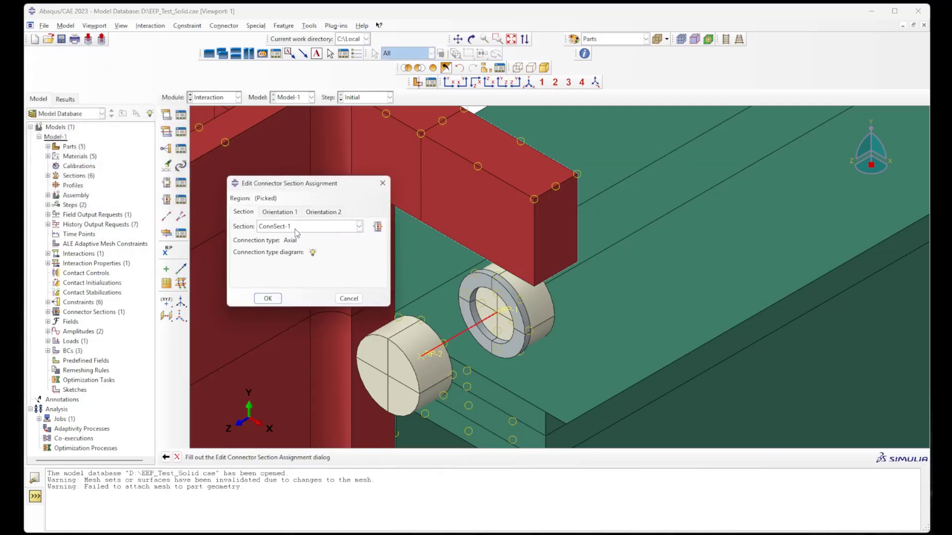
{"action": "left_click", "coordinate": [268, 299]}
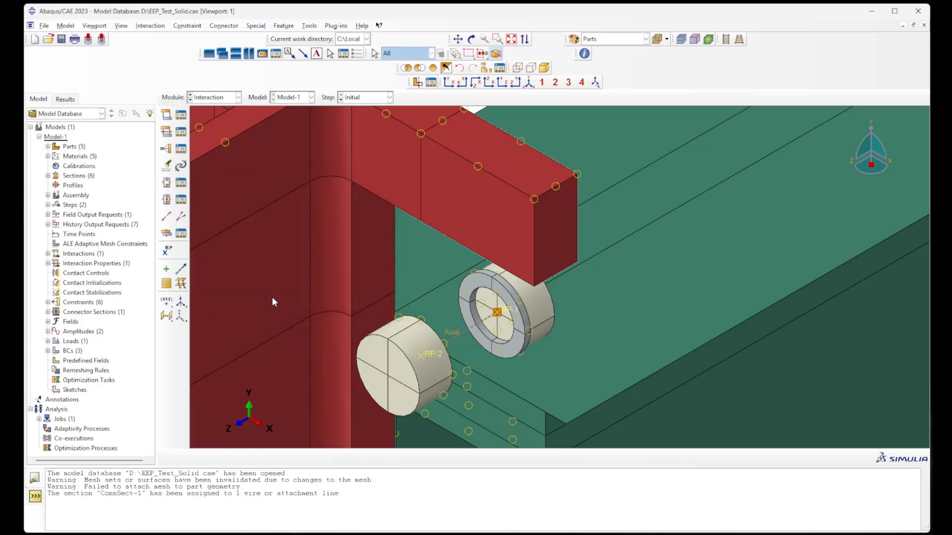
{"action": "scroll", "coordinate": [465, 328], "scroll_direction": "up", "scroll_amount": 3}
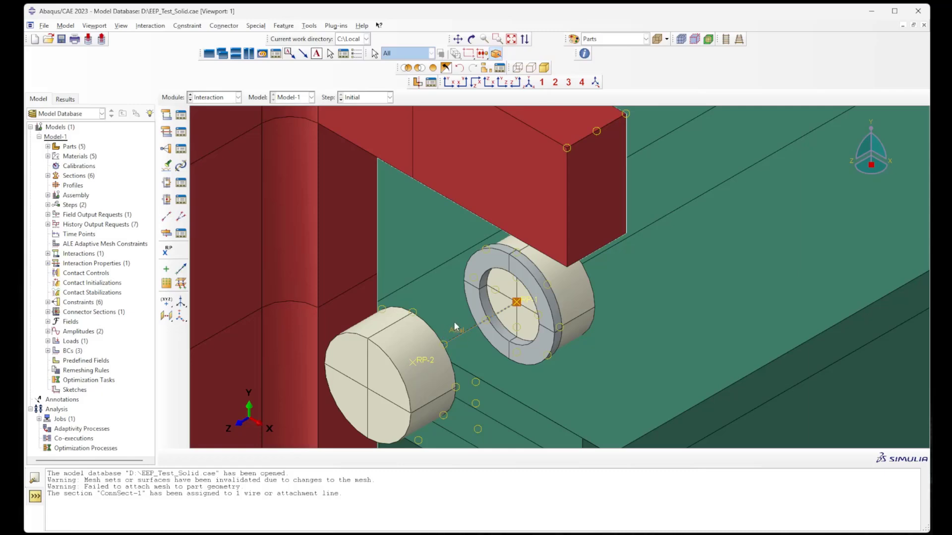
{"action": "scroll", "coordinate": [455, 326], "scroll_direction": "down", "scroll_amount": 2}
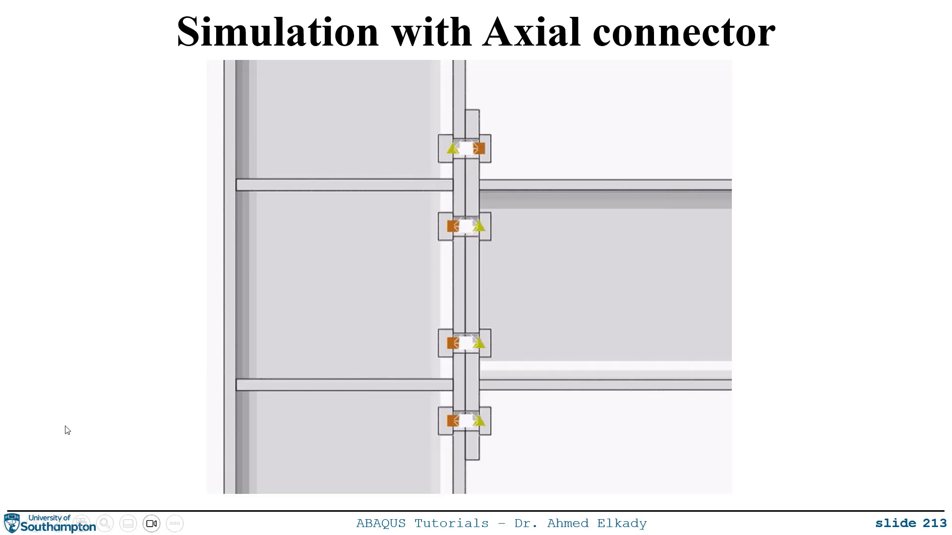
{"action": "mouse_move", "coordinate": [250, 210]}
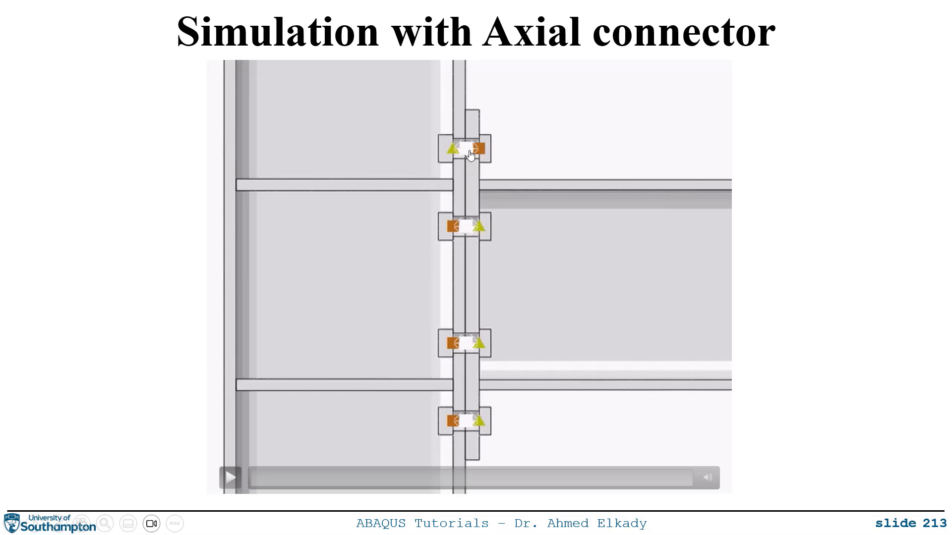
{"action": "left_click", "coordinate": [229, 478]}
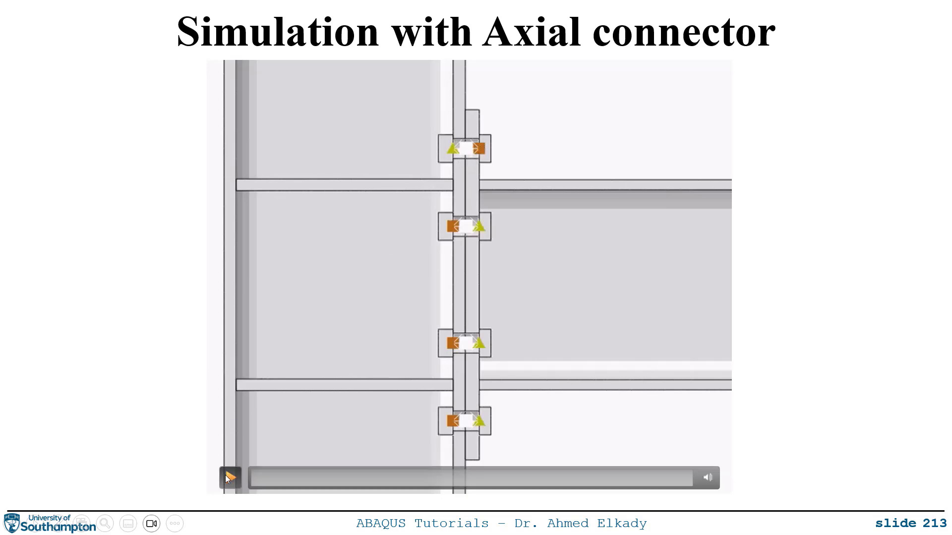